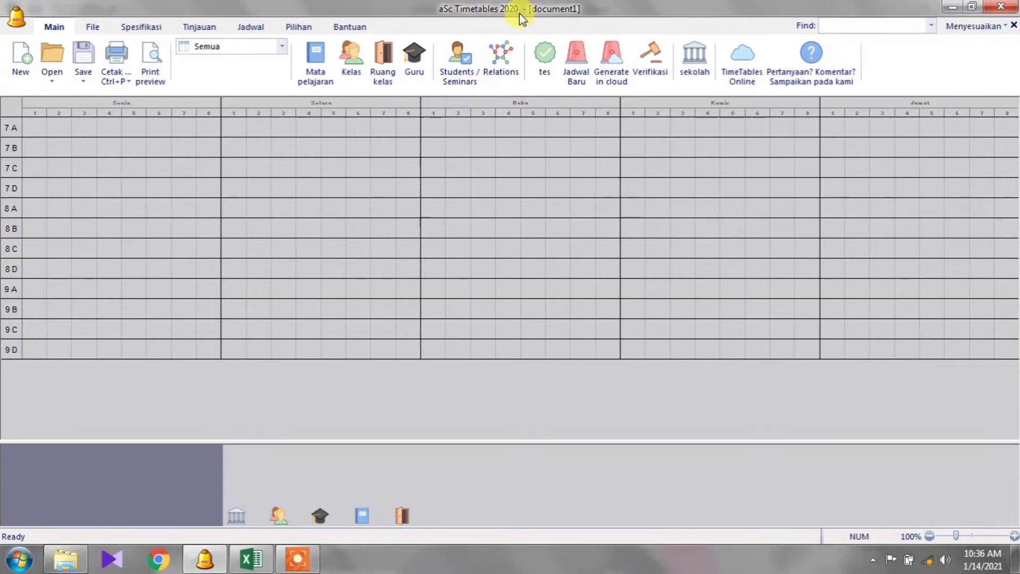
# Review the entered subjects, classes and teachers in their respective lists.
pyautogui.click(322, 61)
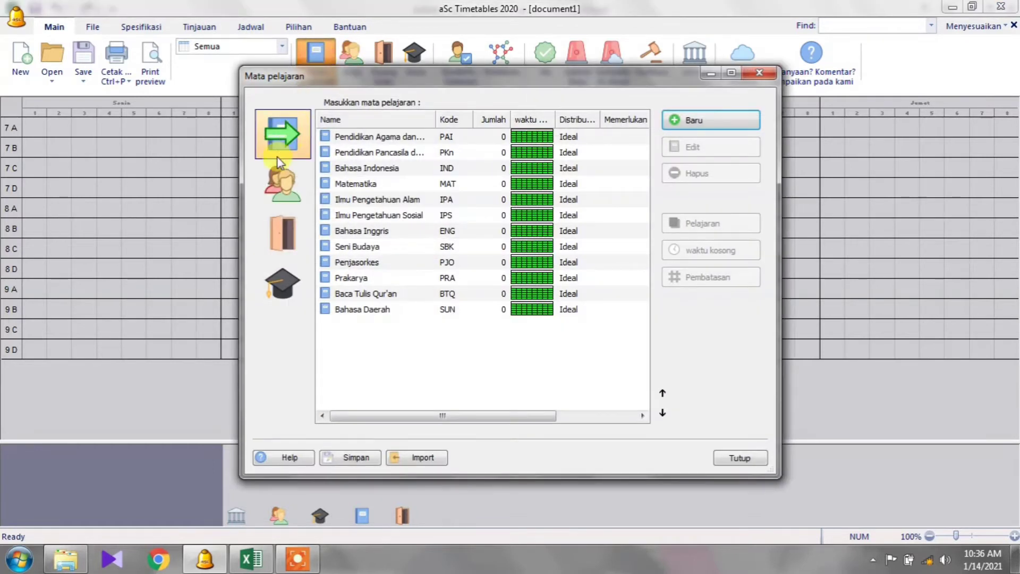
pyautogui.click(281, 177)
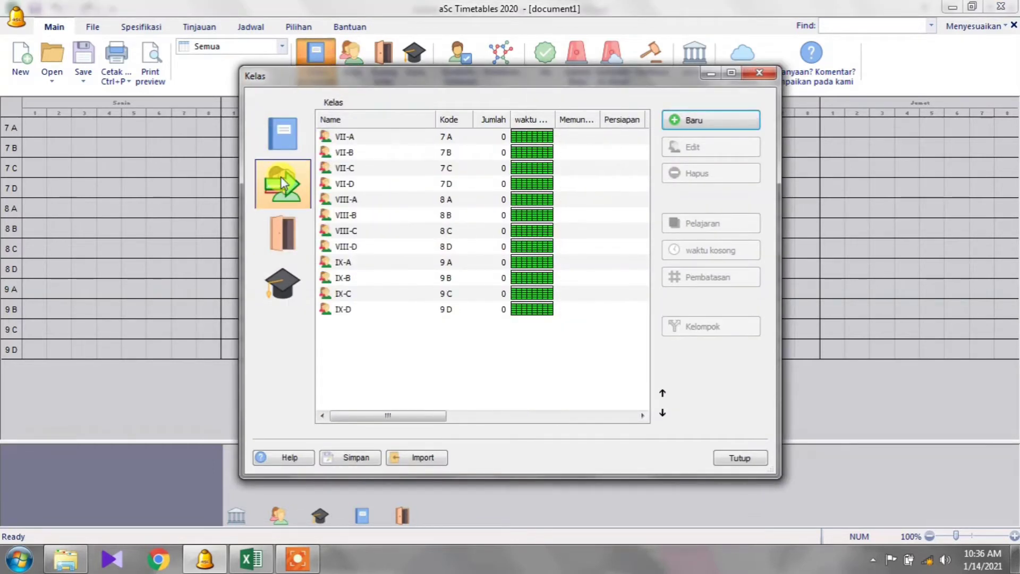
pyautogui.click(278, 260)
pyautogui.click(279, 260)
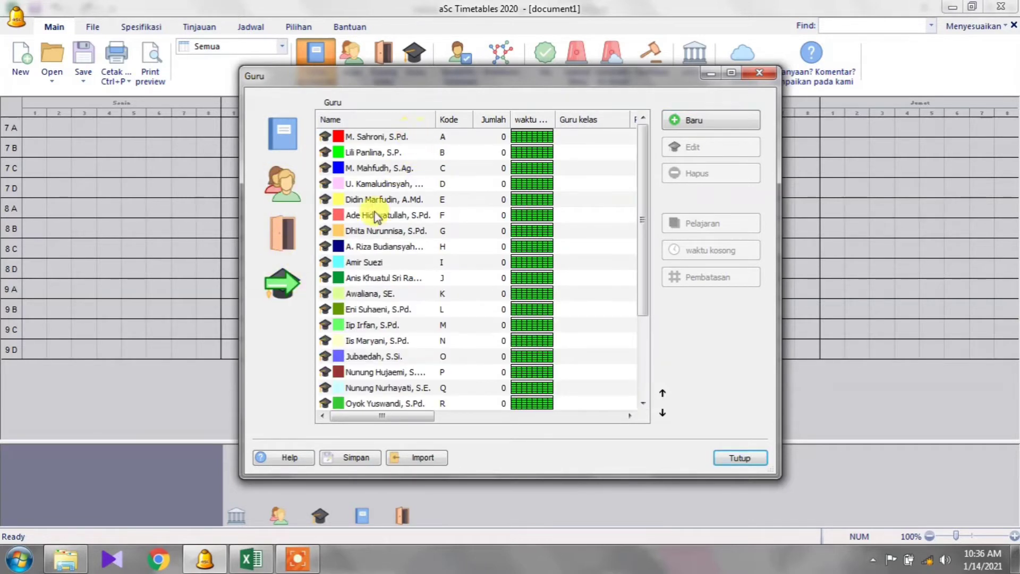
pyautogui.click(289, 137)
pyautogui.click(287, 194)
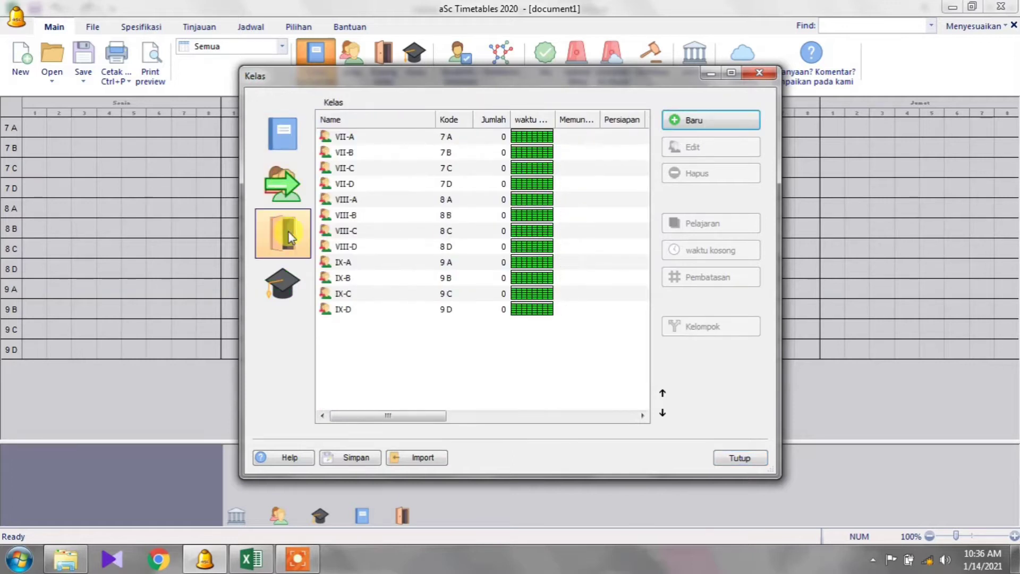
pyautogui.click(286, 277)
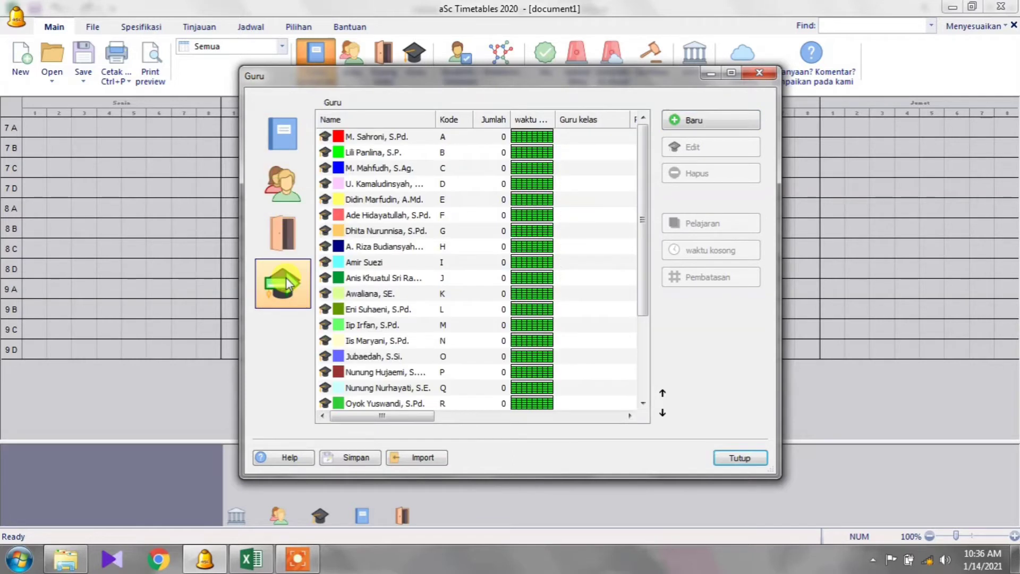
pyautogui.click(273, 126)
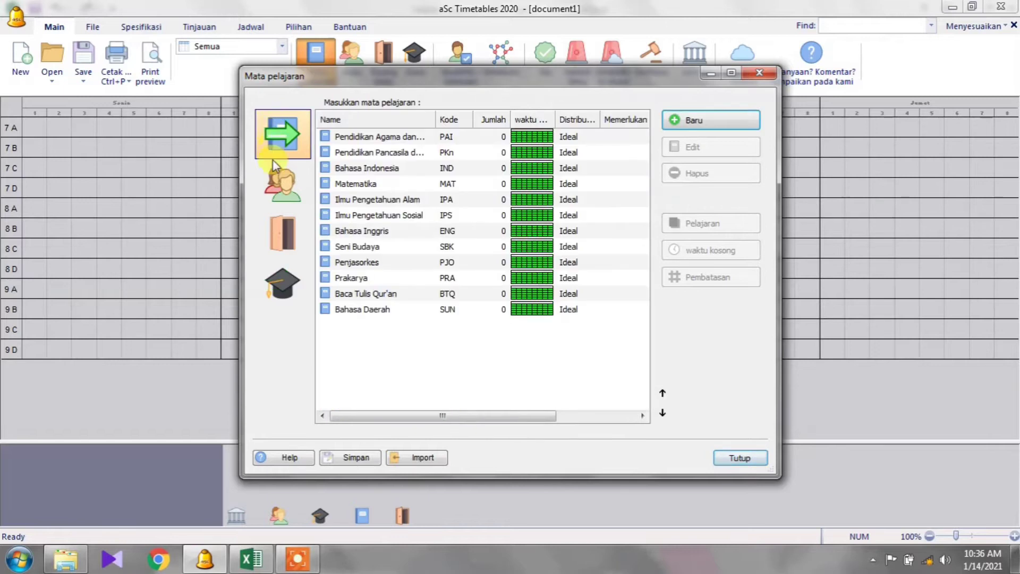
pyautogui.click(280, 279)
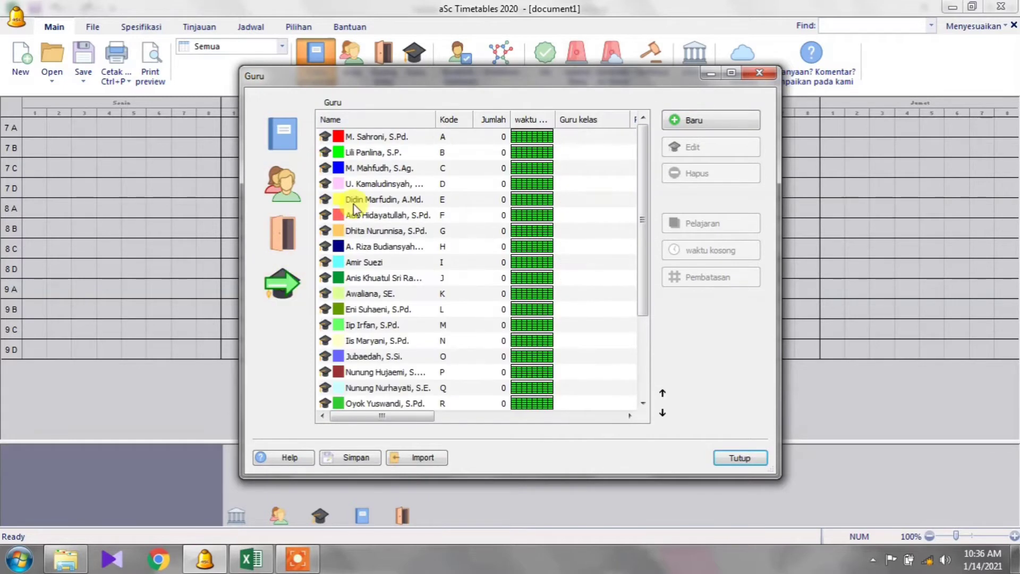
# Start a new lesson for the teacher with code B and look through the available subjects.
pyautogui.click(372, 138)
pyautogui.click(388, 153)
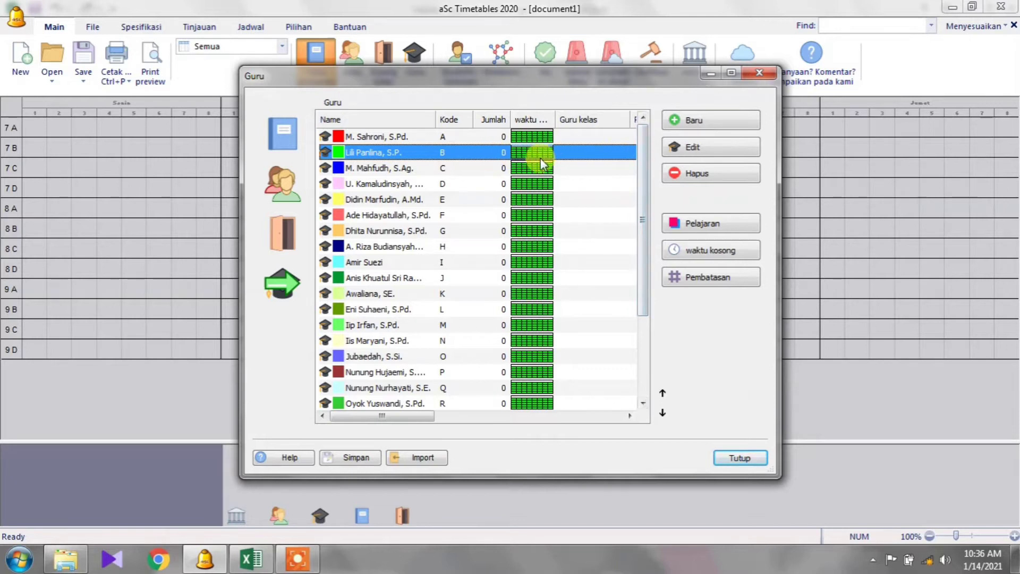
pyautogui.click(688, 228)
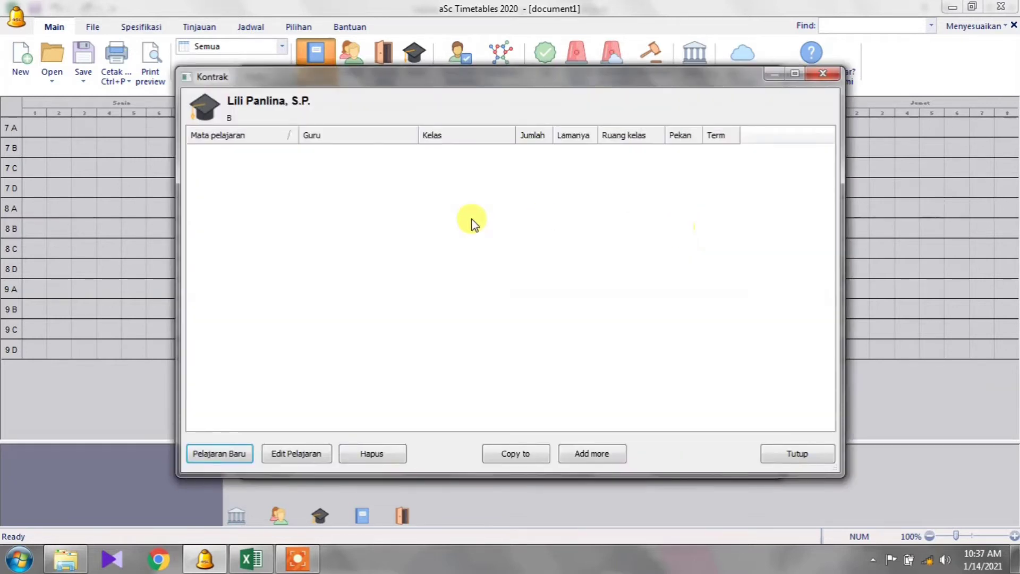
pyautogui.click(234, 456)
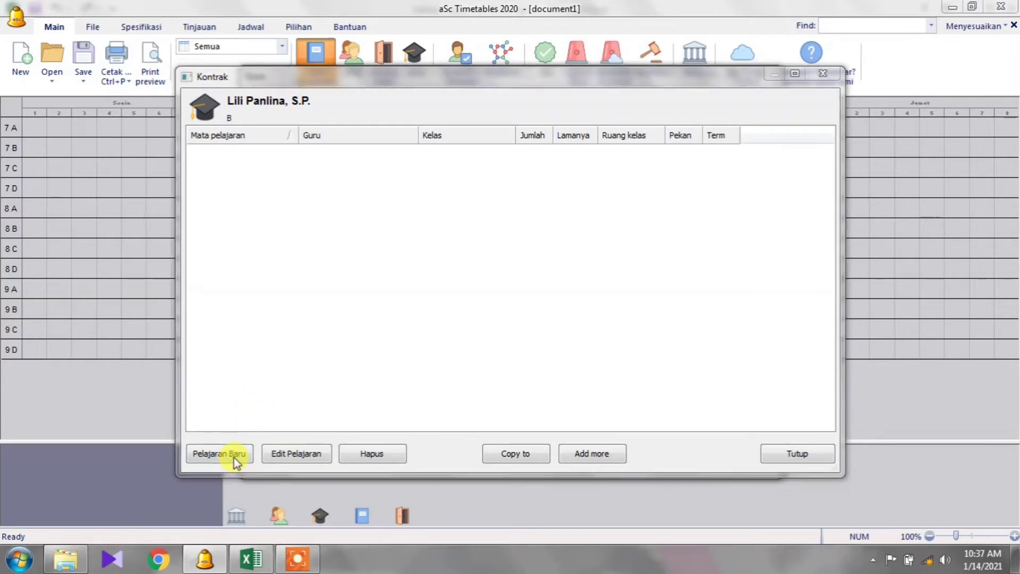
pyautogui.click(527, 138)
pyautogui.click(527, 138)
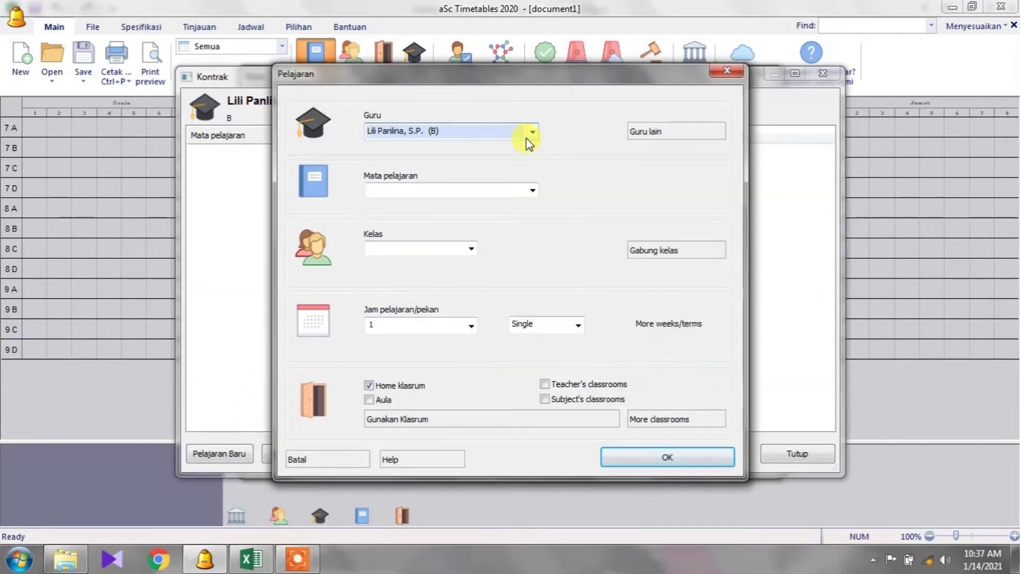
pyautogui.click(510, 191)
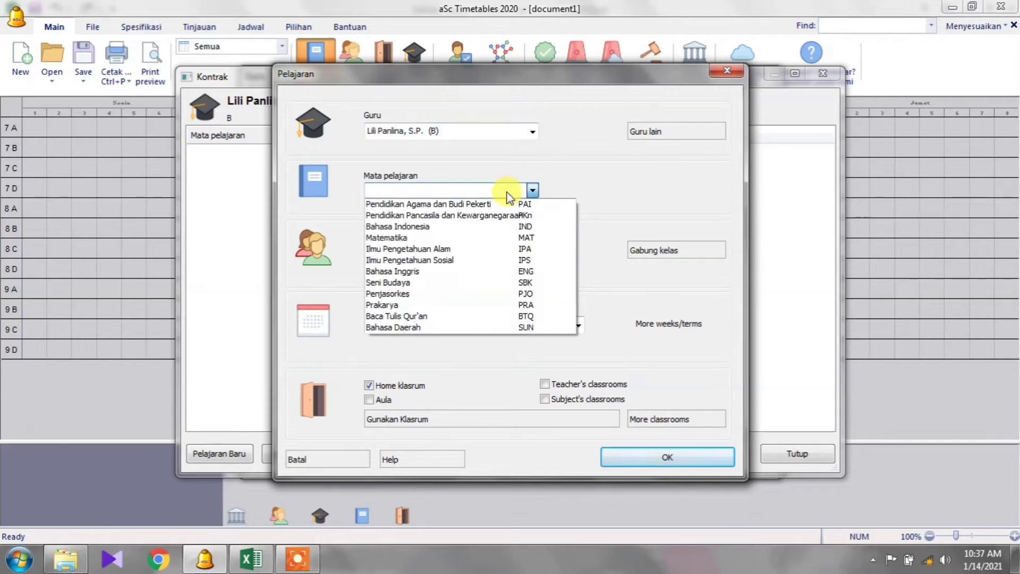
pyautogui.click(335, 275)
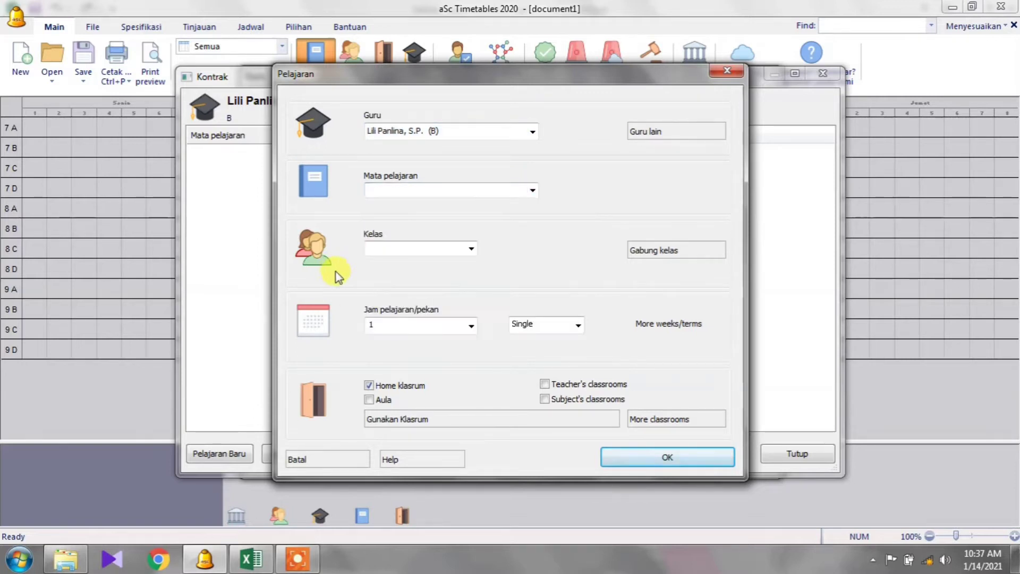
# Switch to Excel and review the subject, teacher and class lists, plus the TUGAS MENGAJAR teaching assignment sheet.
pyautogui.click(246, 559)
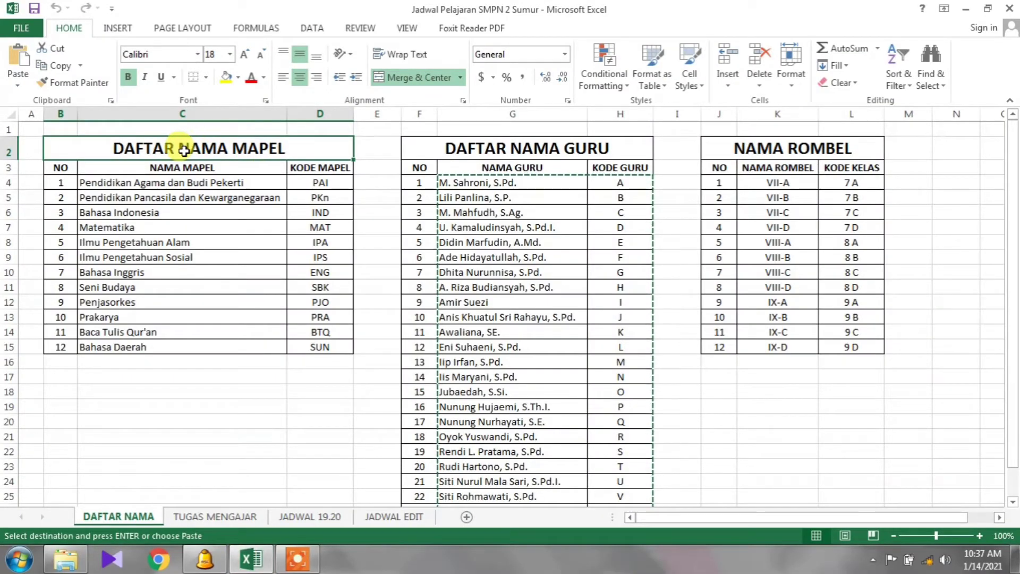
pyautogui.click(484, 149)
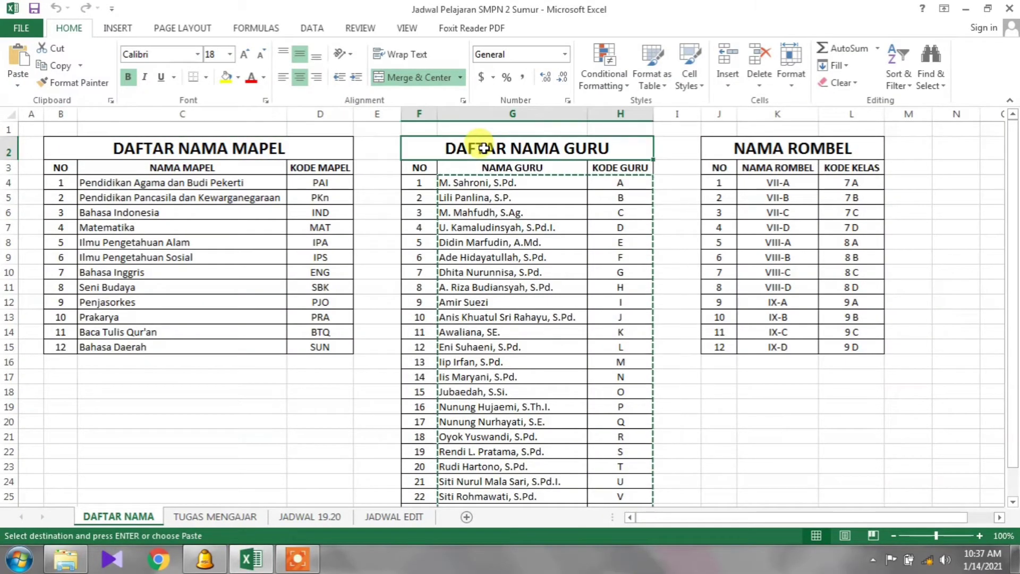
pyautogui.click(759, 147)
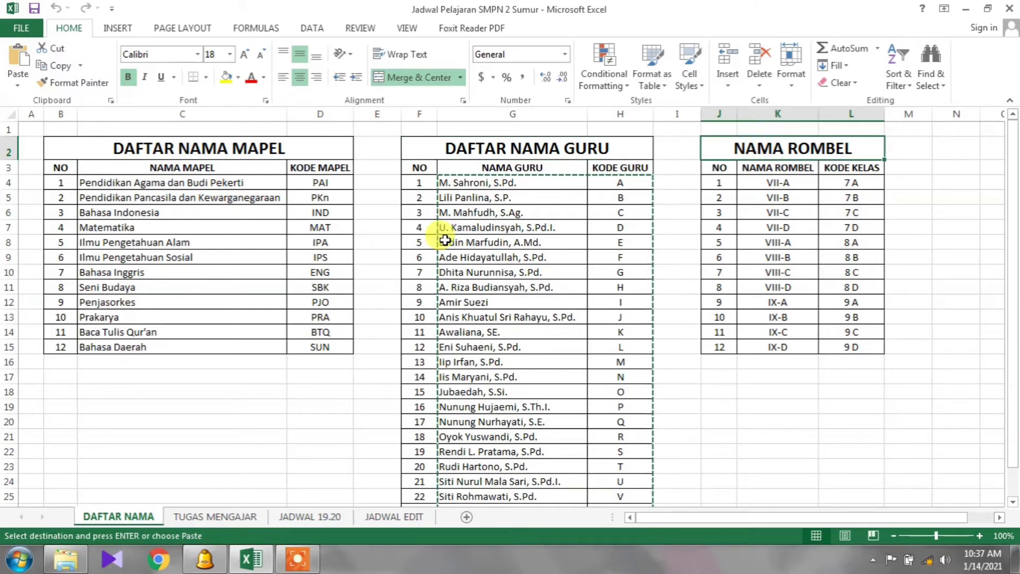
pyautogui.click(213, 517)
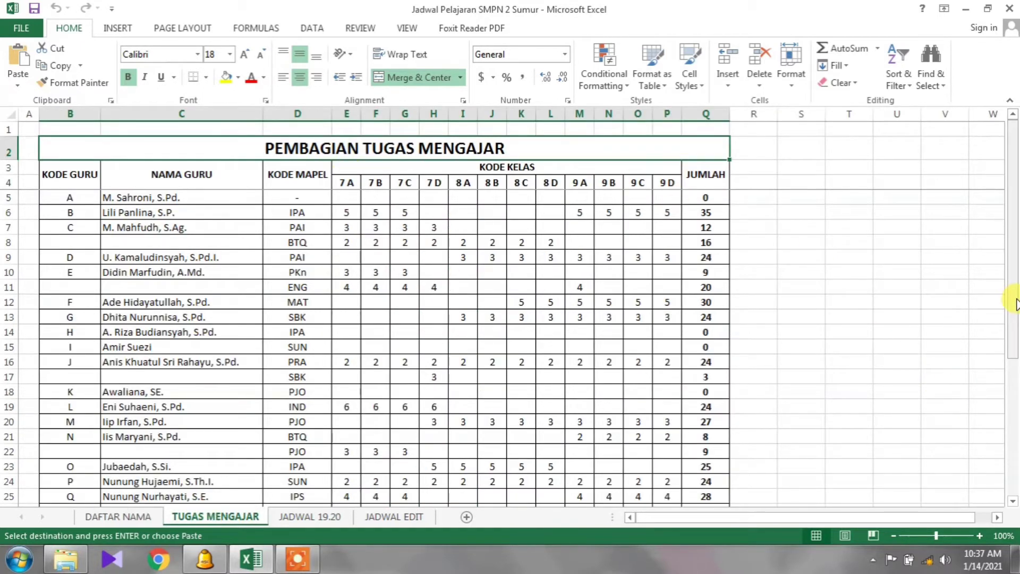
pyautogui.moveTo(1015, 304); pyautogui.dragTo(1015, 301)
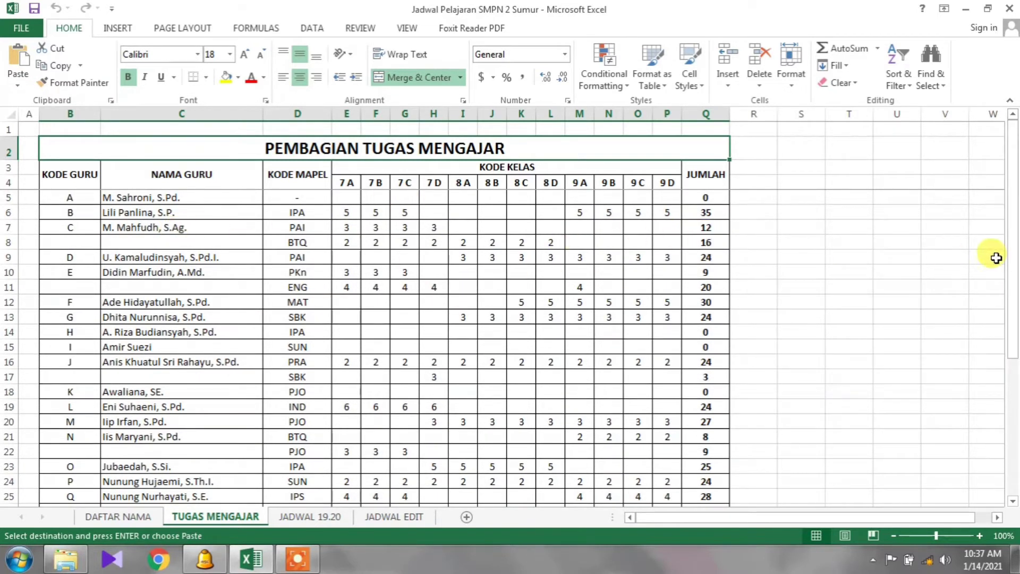
pyautogui.moveTo(1012, 262); pyautogui.dragTo(1014, 319)
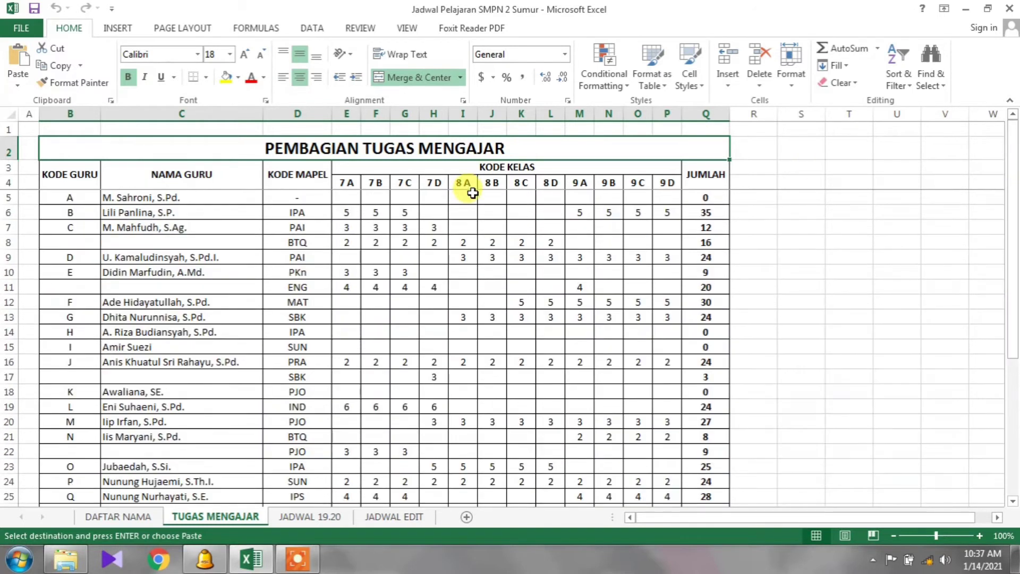
# Examine teacher B's row in the teaching assignments, from the subject code through the hours for each class up to 9 D.
pyautogui.click(204, 216)
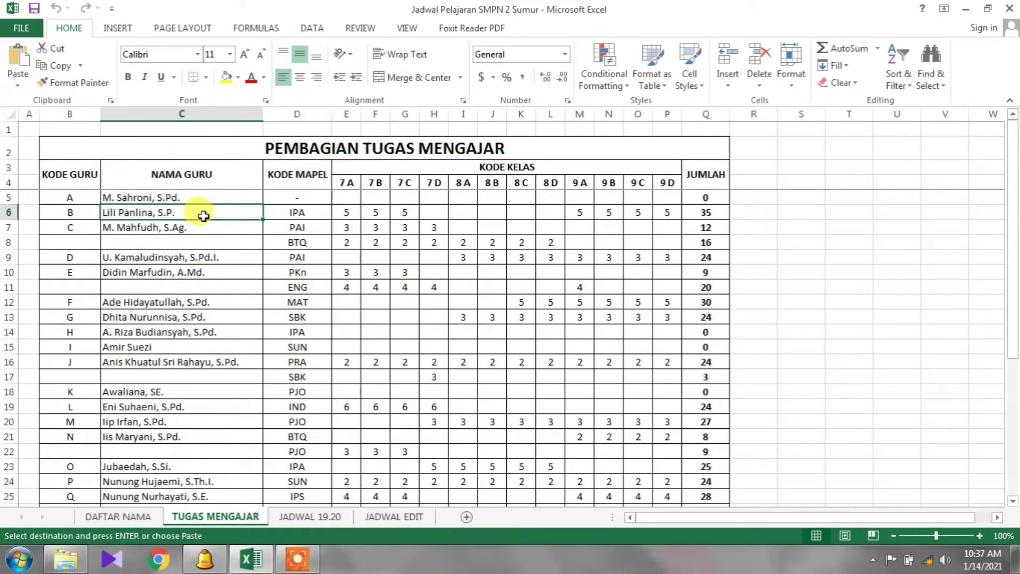
pyautogui.press('Right')
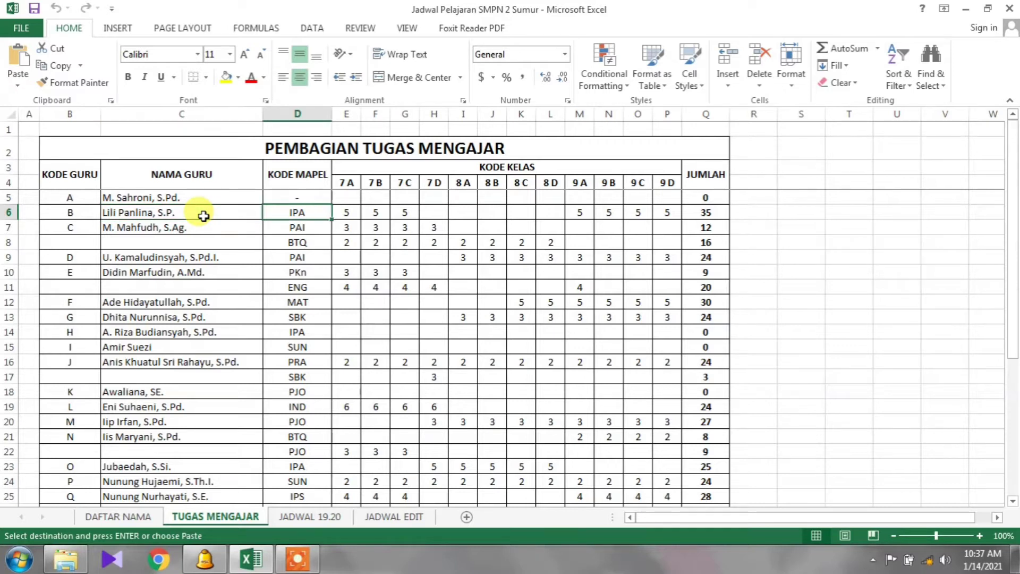
pyautogui.press('Right')
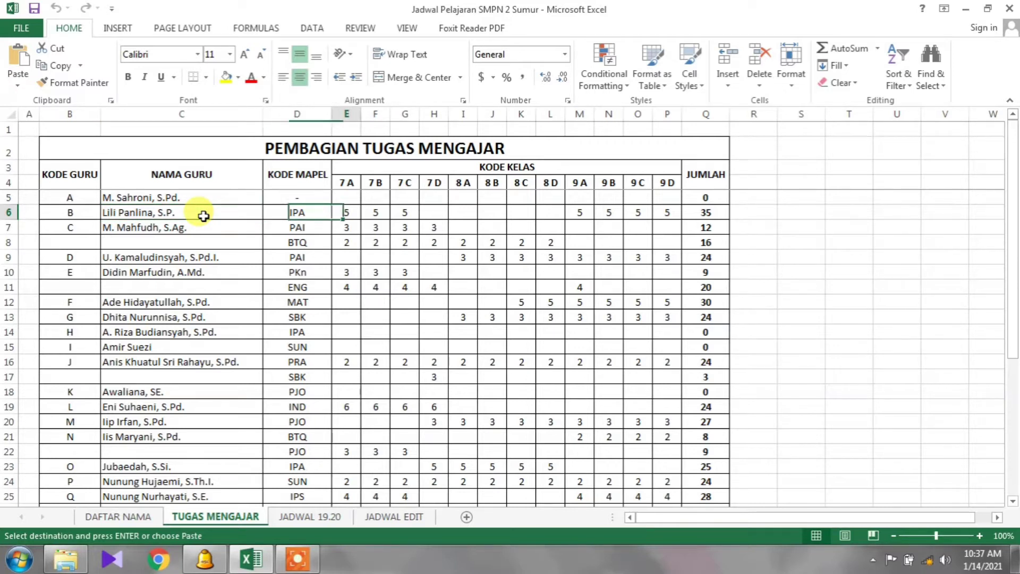
pyautogui.press('Right')
pyautogui.press('Right')
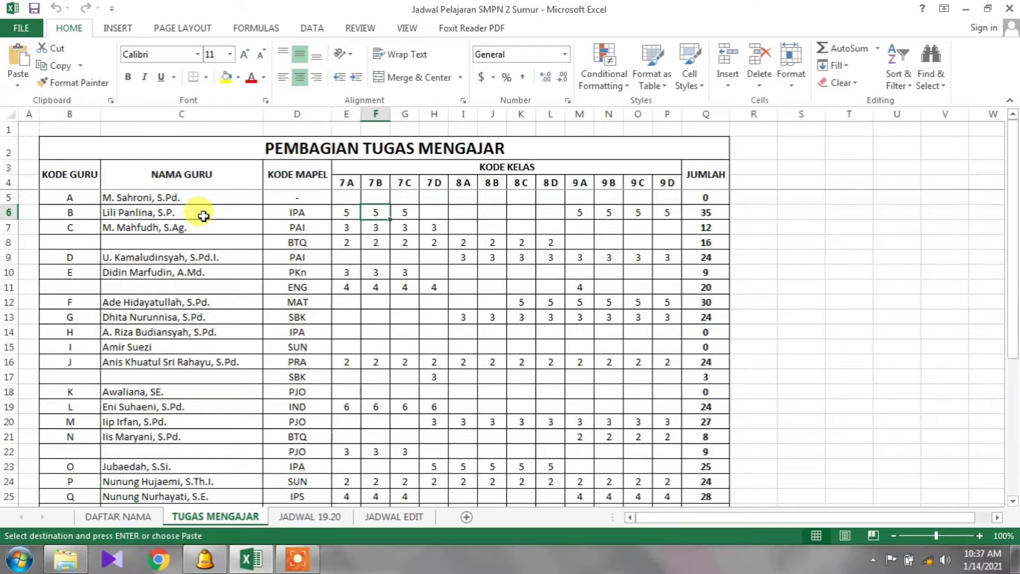
pyautogui.press('Right')
pyautogui.press('Right')
pyautogui.press('Right')
pyautogui.press('Right')
pyautogui.press('Right')
pyautogui.press('Right')
pyautogui.press('Right')
pyautogui.press('Right')
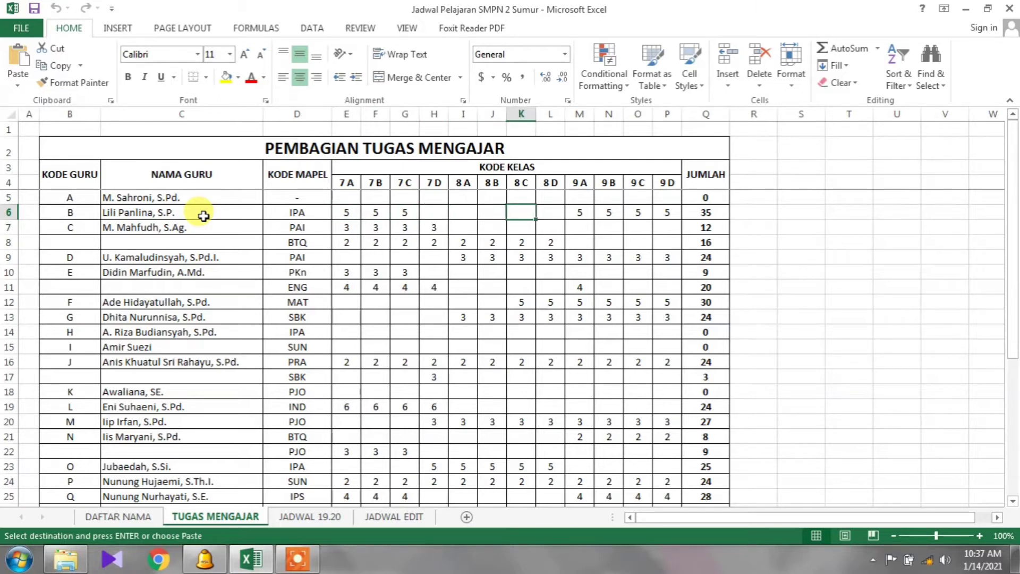
pyautogui.press('Right')
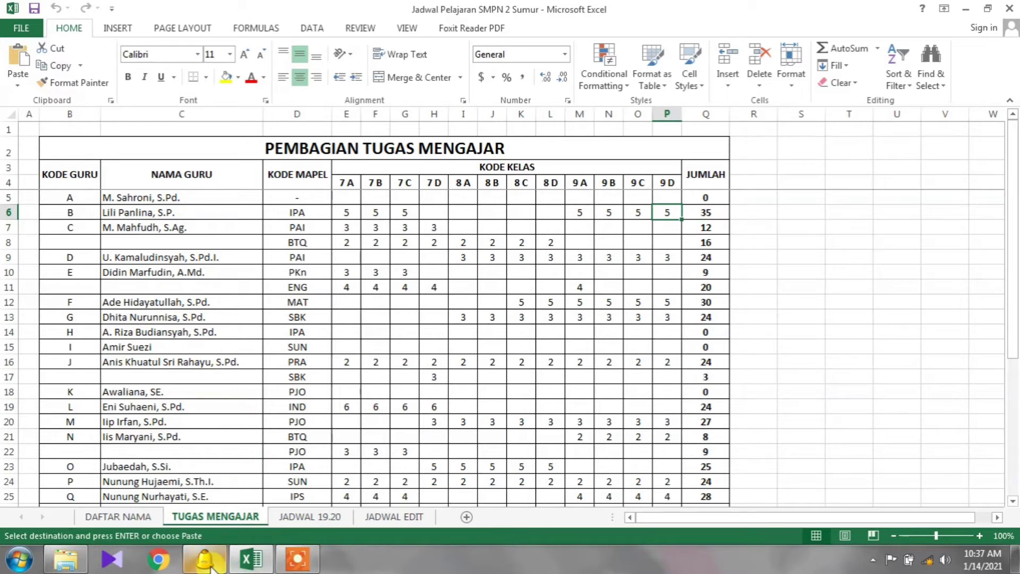
# Return to aSc Timetables and set the new lesson's subject to Ilmu Pengetahuan Alam and its class to VII-A.
pyautogui.click(204, 473)
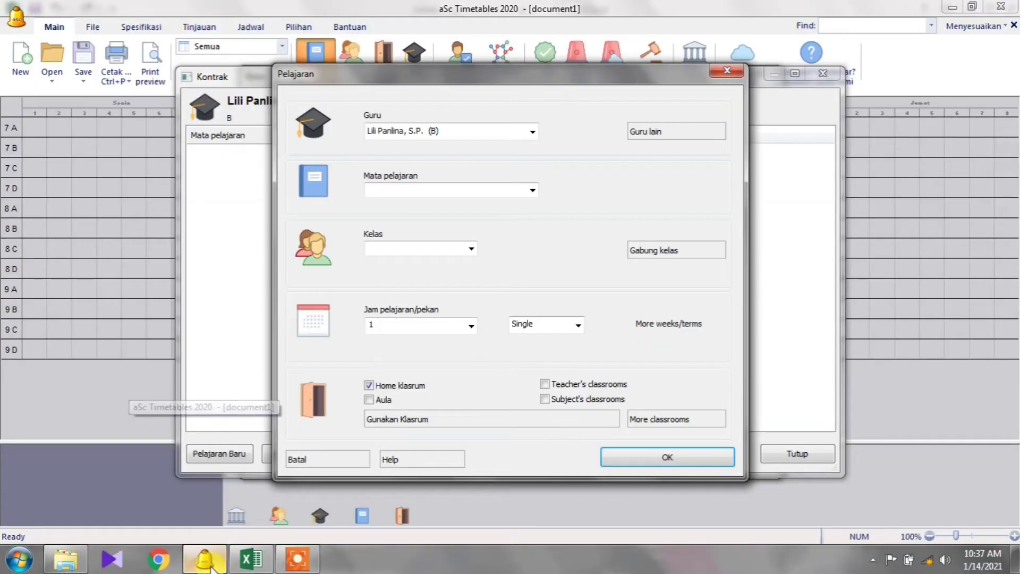
pyautogui.click(532, 191)
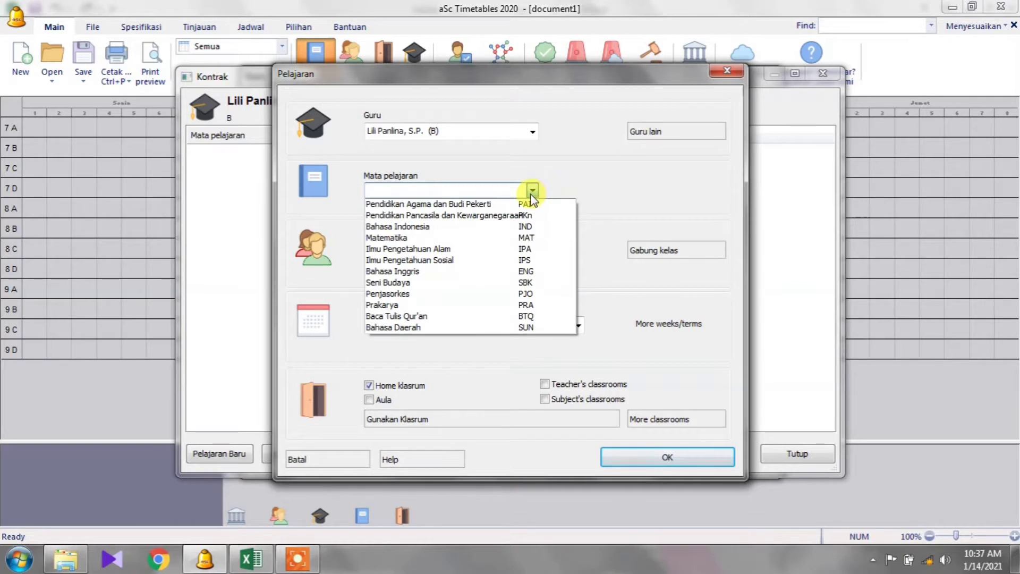
pyautogui.click(473, 249)
pyautogui.click(471, 250)
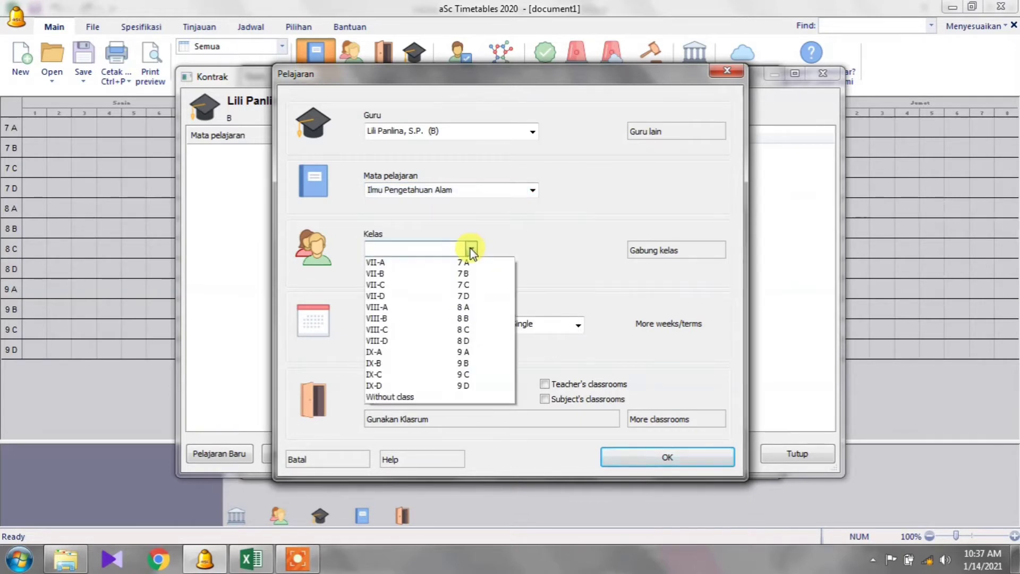
pyautogui.click(450, 267)
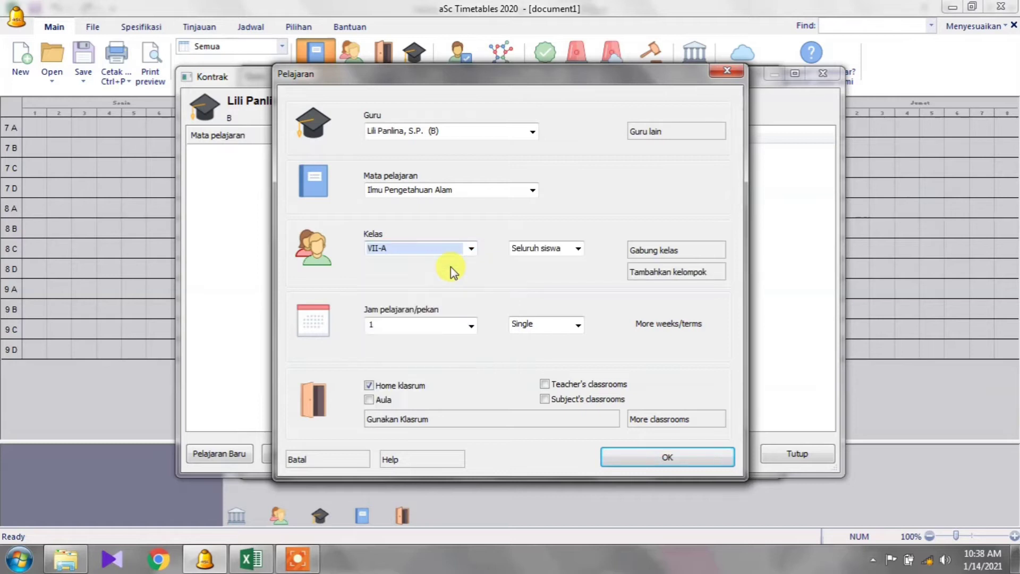
# Check the teaching assignments in Excel, and inspect the available lessons-per-week values for the new lesson in aSc Timetables.
pyautogui.click(256, 559)
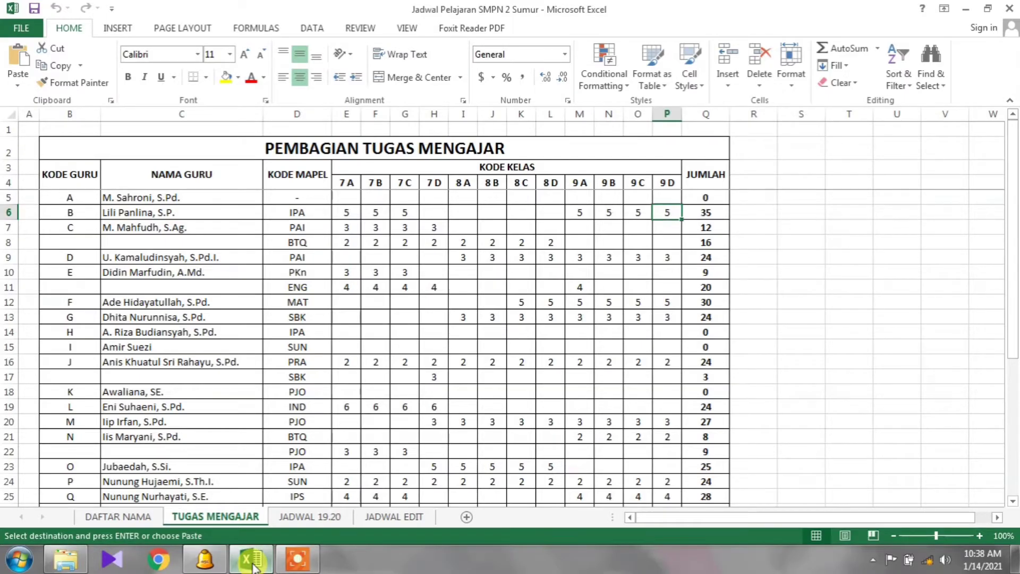
pyautogui.click(254, 567)
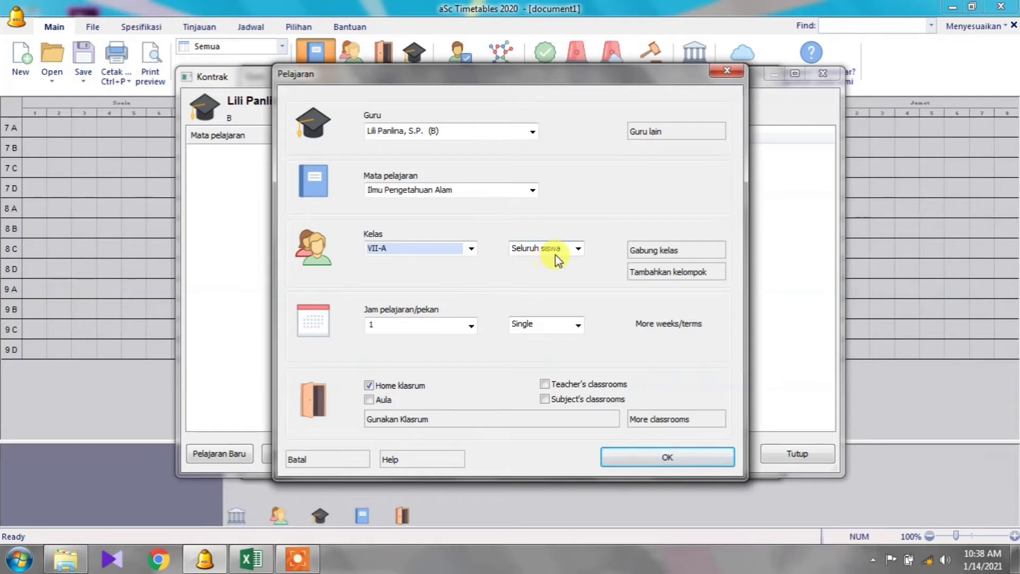
pyautogui.click(471, 325)
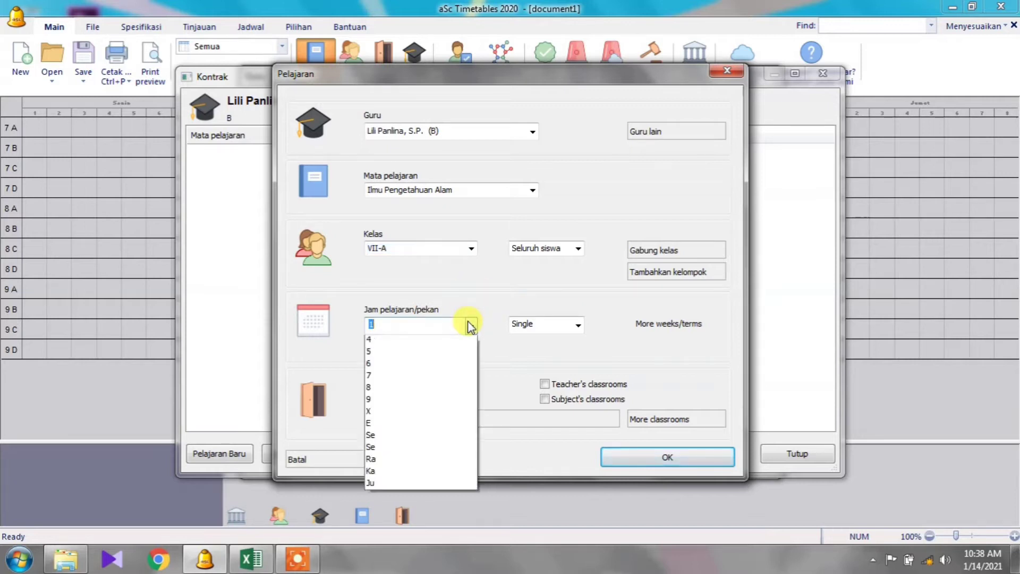
pyautogui.click(469, 299)
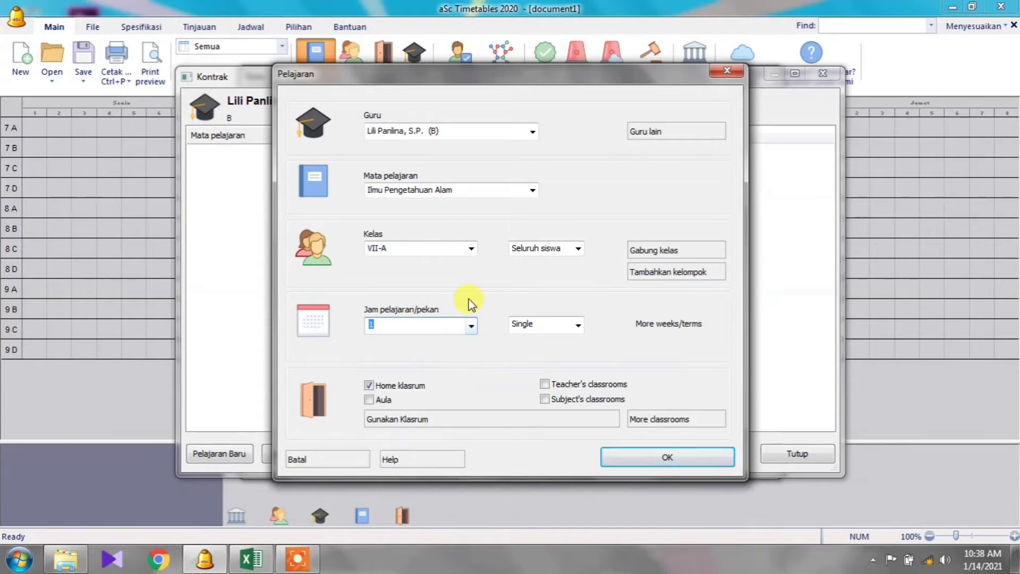
pyautogui.click(470, 324)
pyautogui.click(470, 324)
# Switch to Excel and examine teacher B's IPA hours for classes 7 A, 7 B and 7 C in the teaching assignments.
pyautogui.click(257, 558)
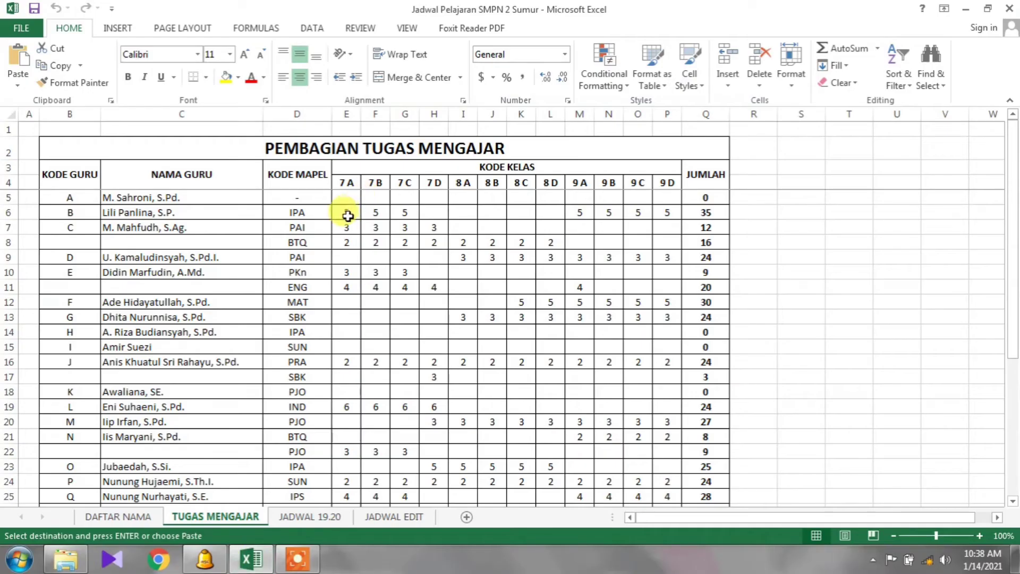
pyautogui.click(348, 215)
pyautogui.press('Right')
pyautogui.press('Right')
pyautogui.press('Right')
pyautogui.press('Right')
pyautogui.press('Right')
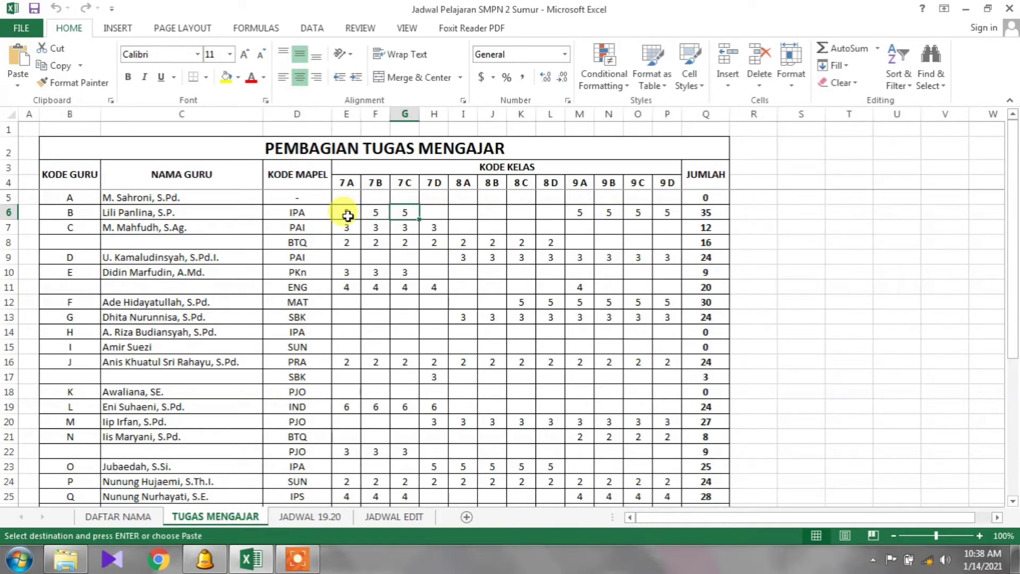
pyautogui.press('Left')
pyautogui.press('Left')
pyautogui.press('Left')
pyautogui.press('Left')
pyautogui.press('Left')
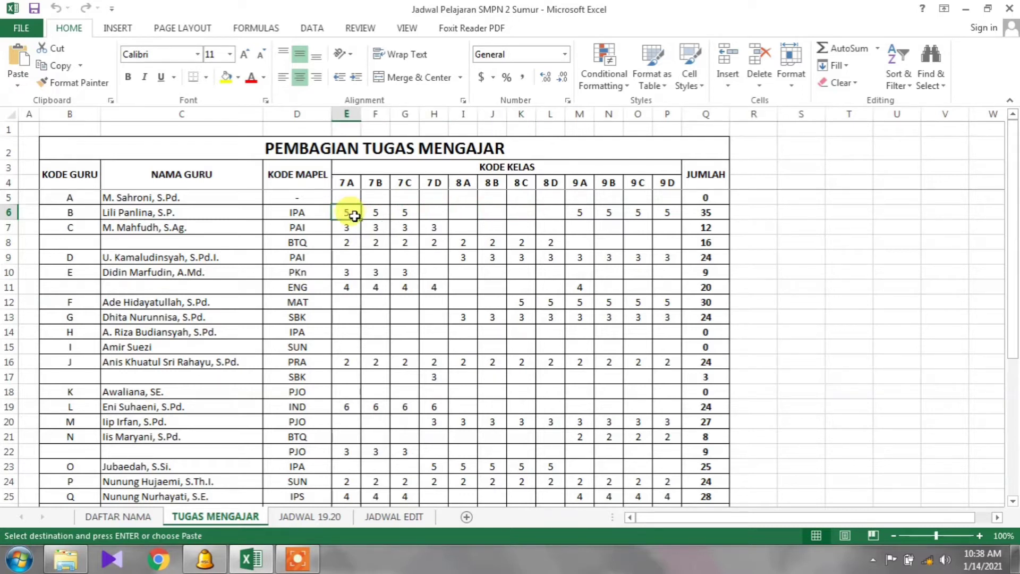
pyautogui.click(383, 215)
pyautogui.click(398, 214)
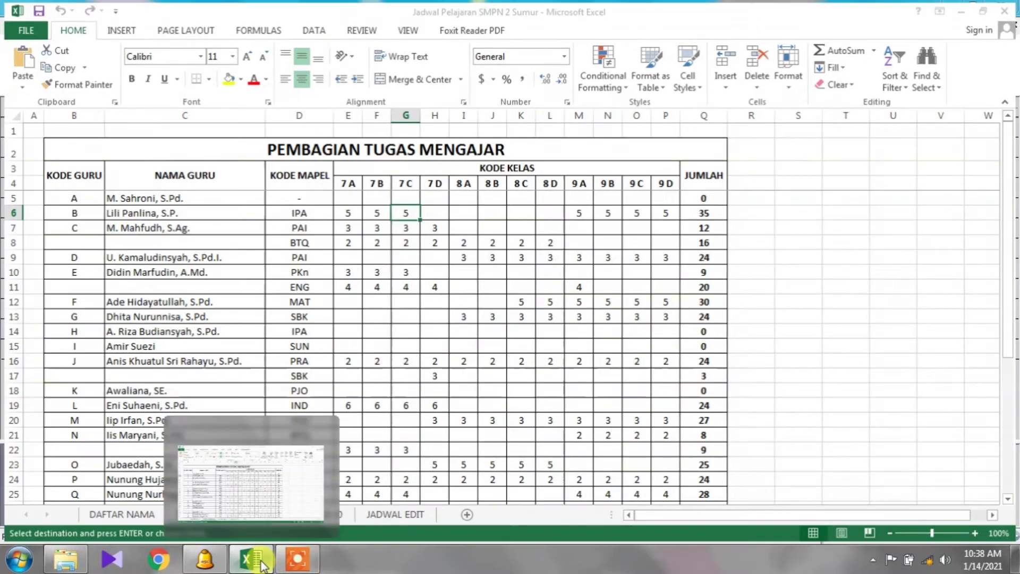
# Return to aSc Timetables and set the VII-A lesson to 1 per week with the length Tripel.
pyautogui.click(298, 559)
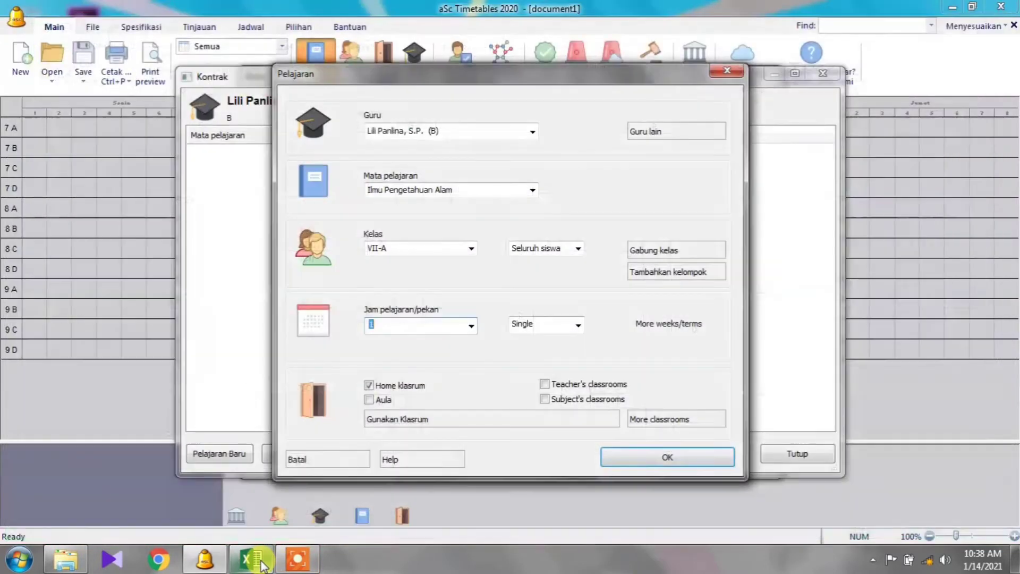
pyautogui.click(476, 326)
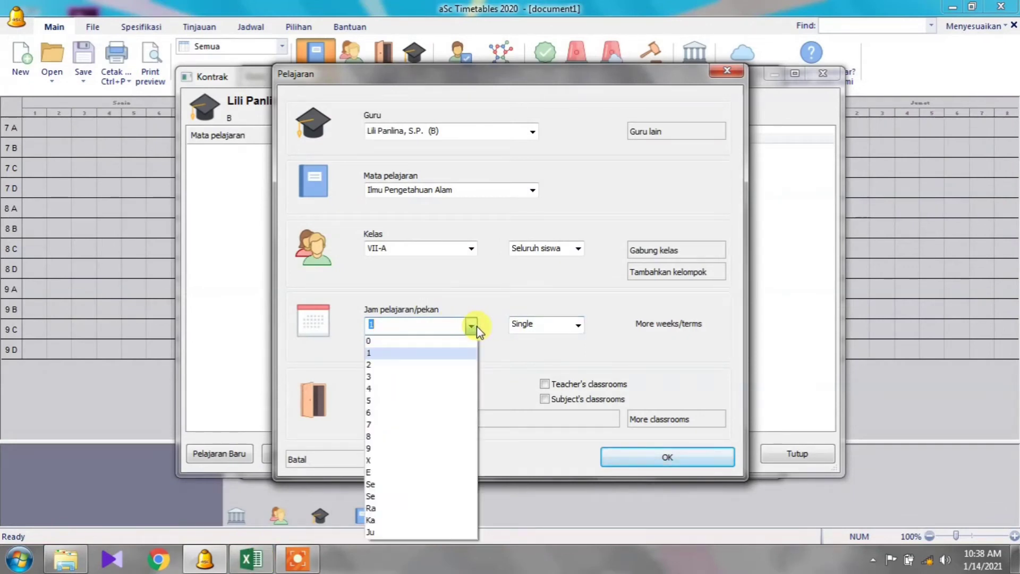
pyautogui.click(442, 353)
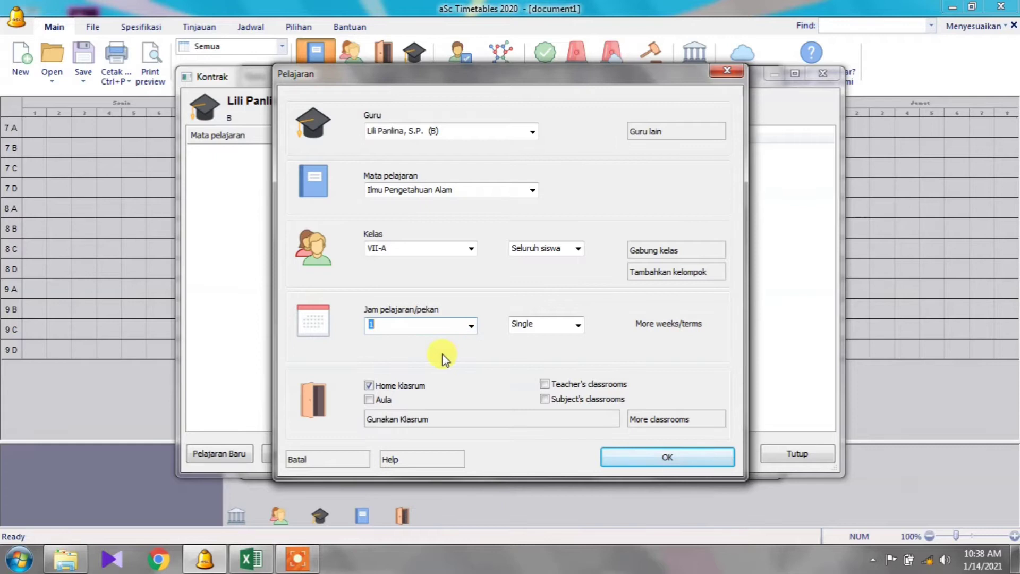
pyautogui.click(580, 326)
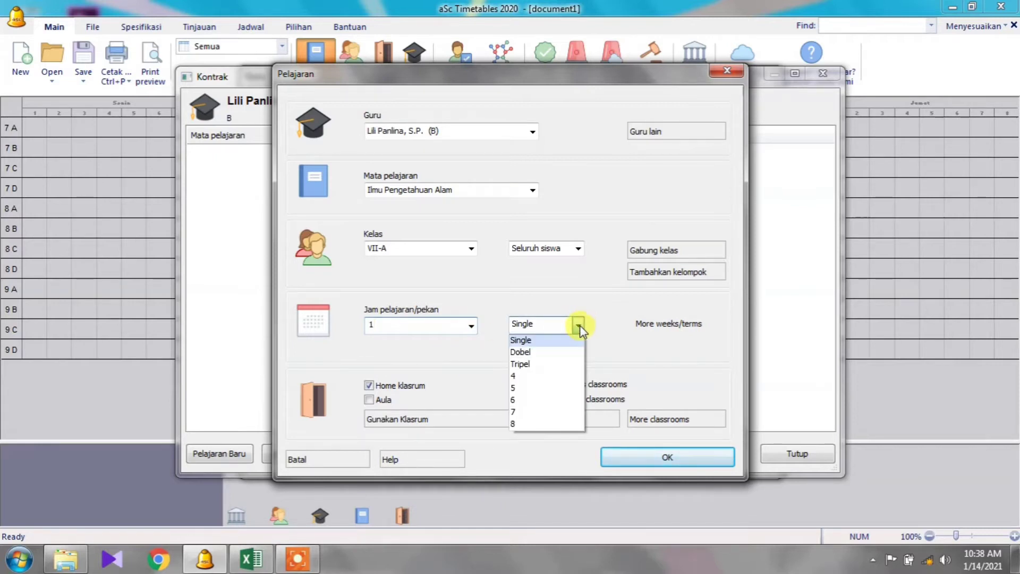
pyautogui.click(550, 363)
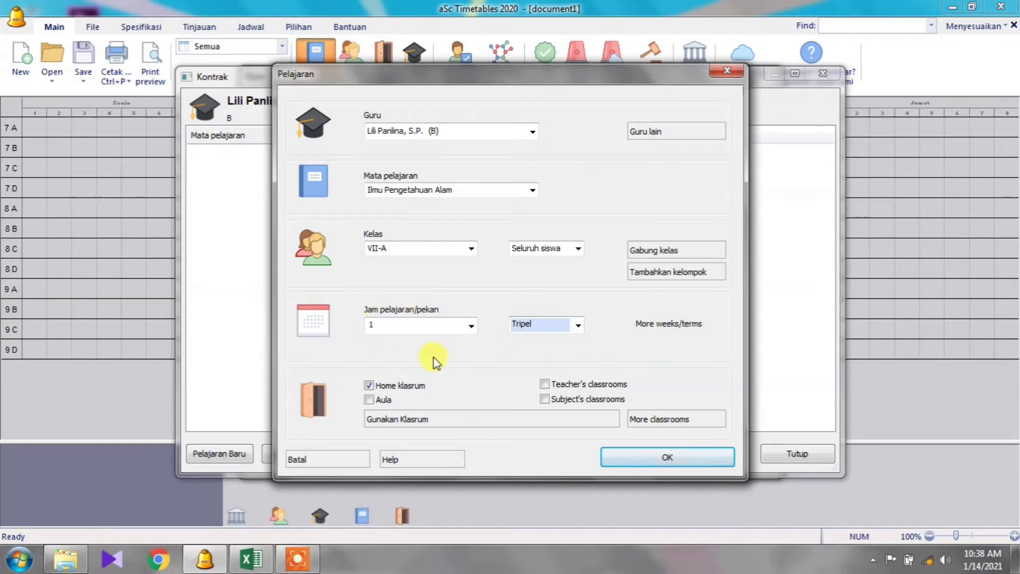
# Try 2 Tripel lessons per week for VII-A, and set the weekly count back to 1.
pyautogui.click(470, 327)
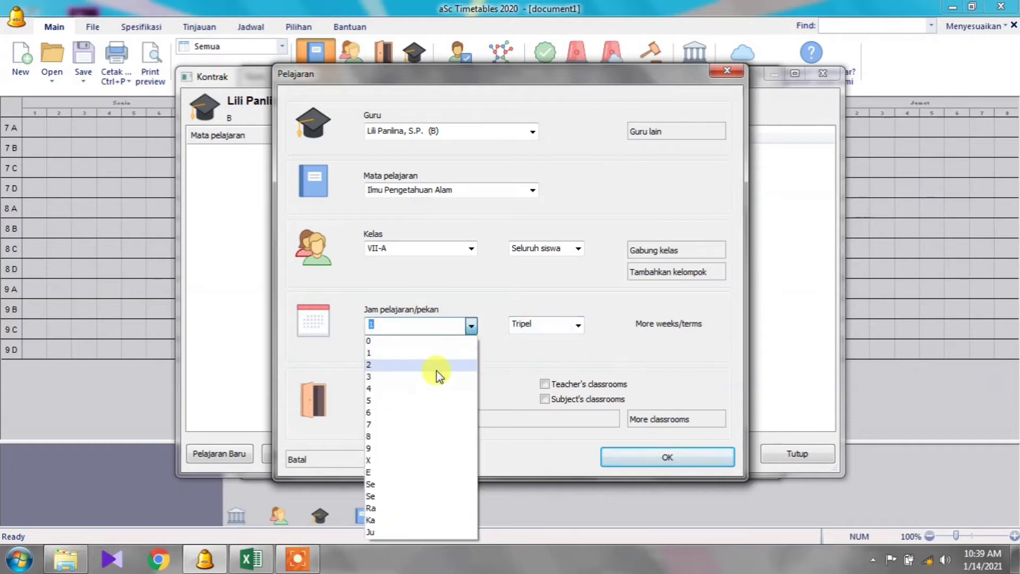
pyautogui.click(441, 366)
pyautogui.click(576, 326)
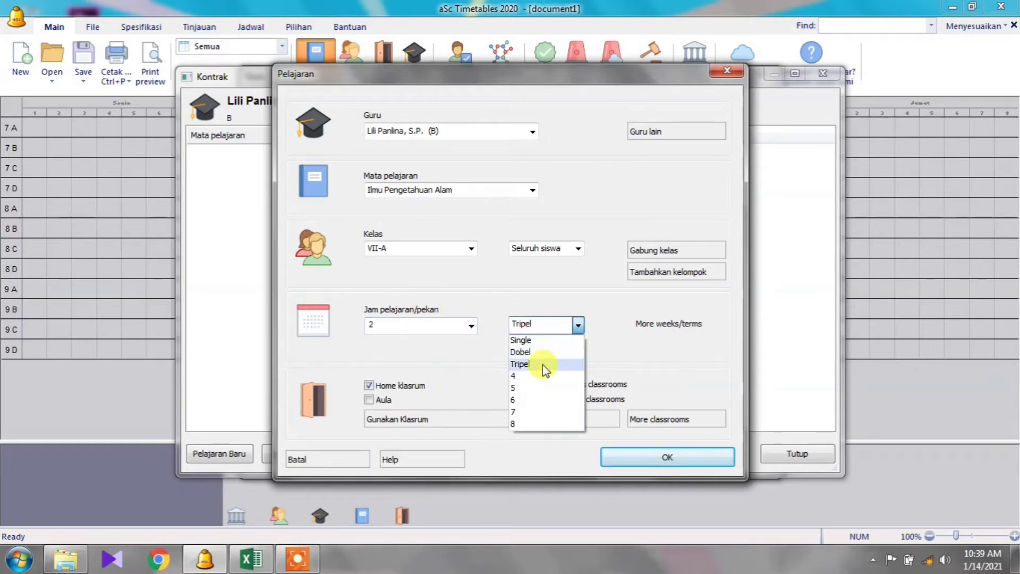
pyautogui.click(495, 352)
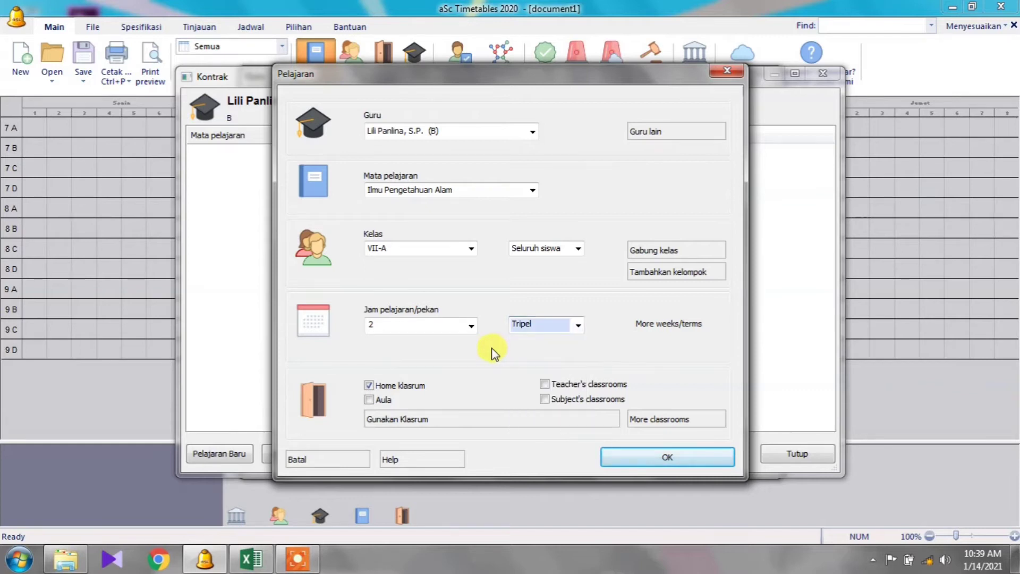
pyautogui.click(472, 327)
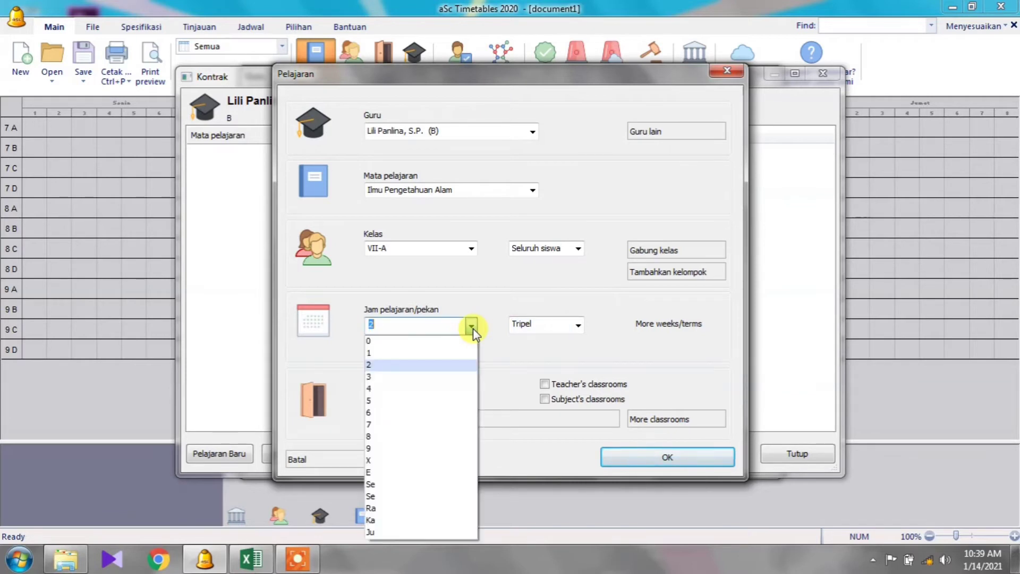
pyautogui.click(447, 353)
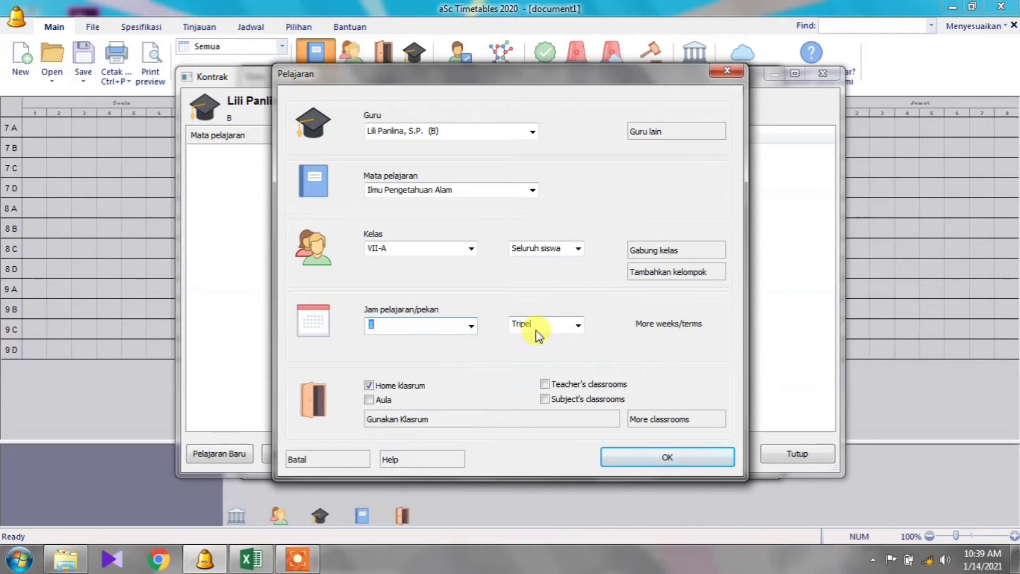
# Reselect Tripel as the VII-A lesson's length and try Dobel instead.
pyautogui.click(547, 328)
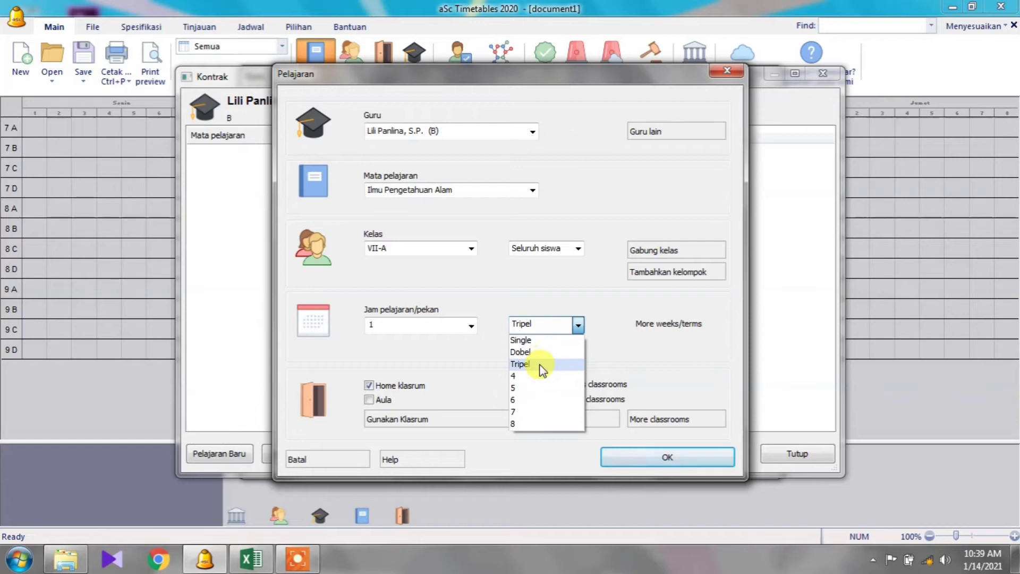
pyautogui.click(542, 365)
pyautogui.click(580, 324)
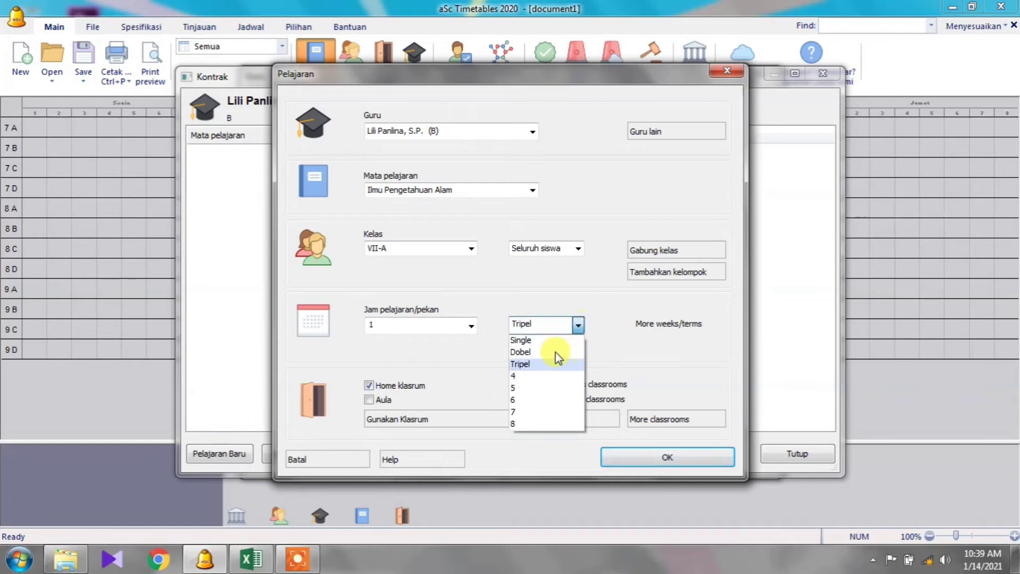
pyautogui.click(534, 353)
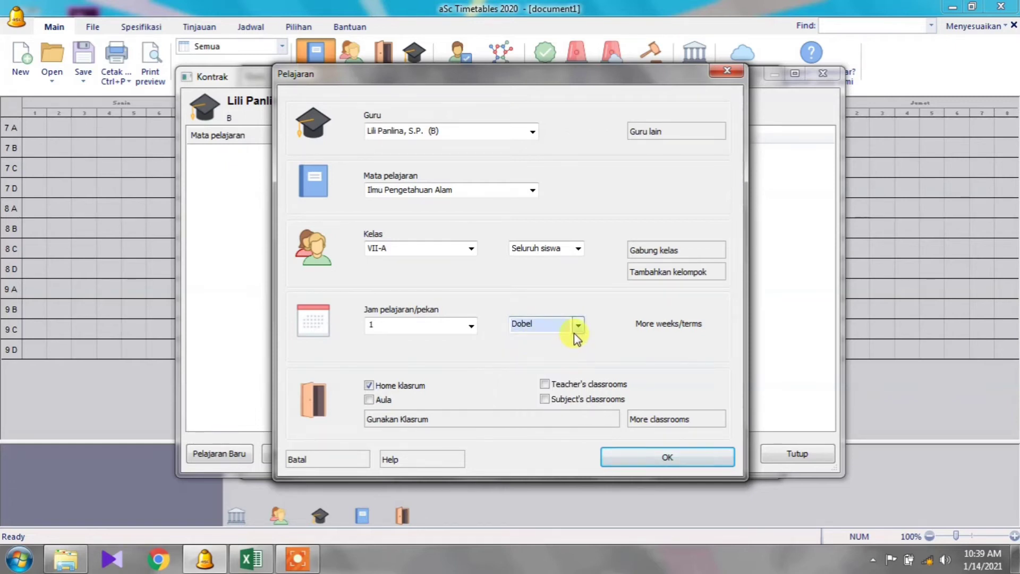
# Set the VII-A lesson's length to Tripel and save the new lesson.
pyautogui.click(576, 332)
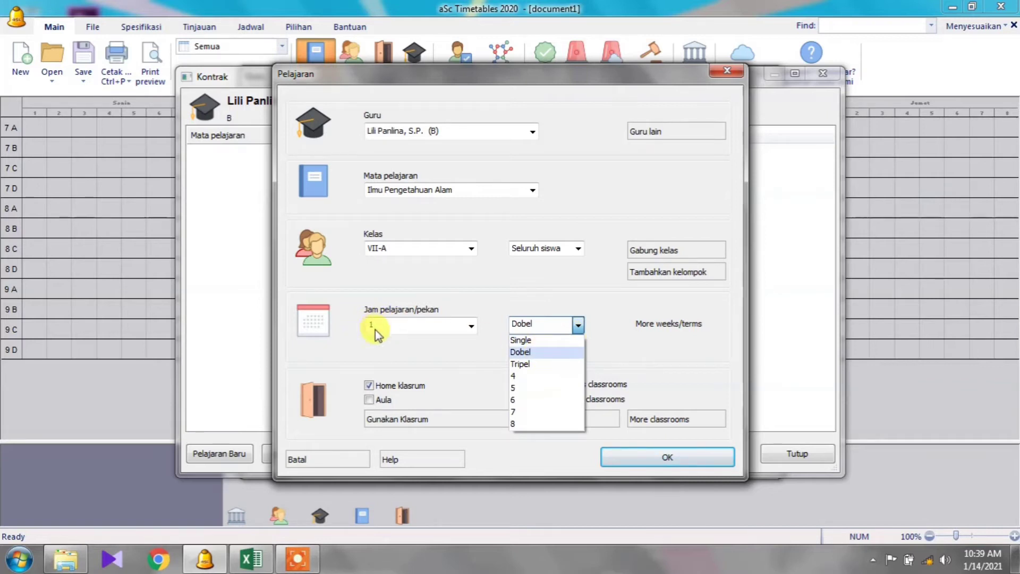
pyautogui.click(529, 366)
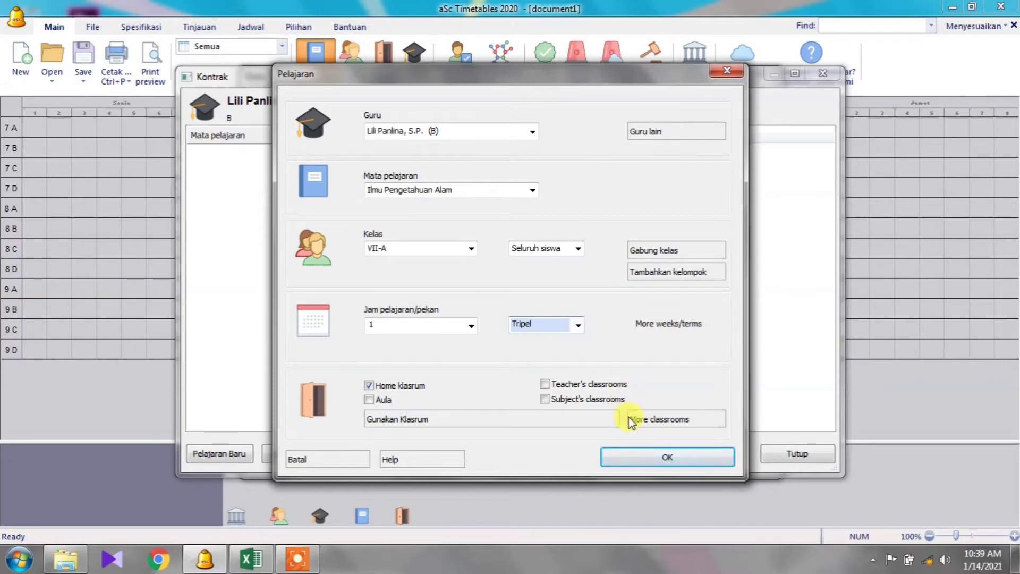
pyautogui.click(653, 461)
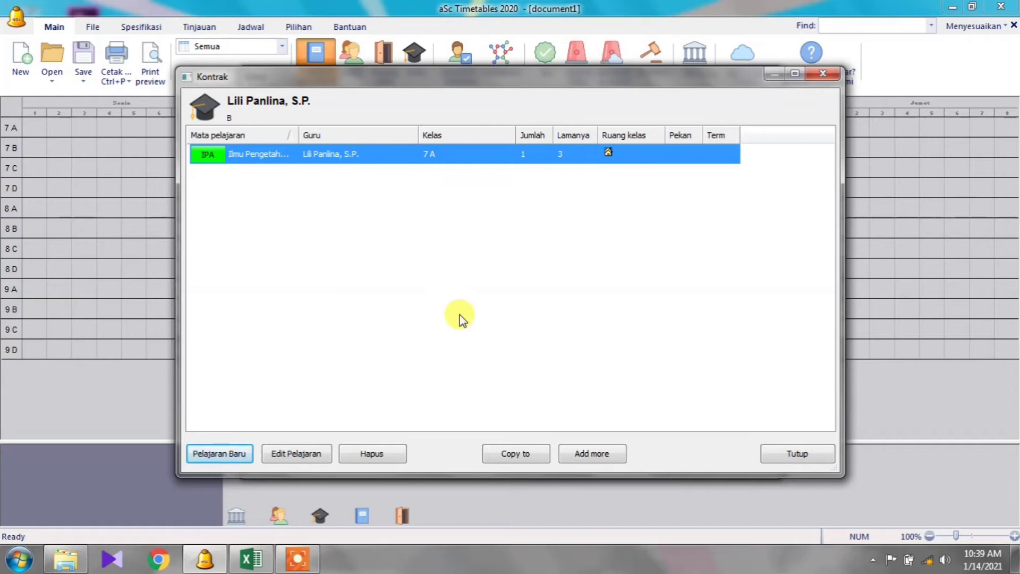
# Copy the VII-A lesson to classes VII-B, VII-C, IX-A, IX-B, IX-C and IX-D, checking teacher B's classes in Excel.
pyautogui.click(529, 455)
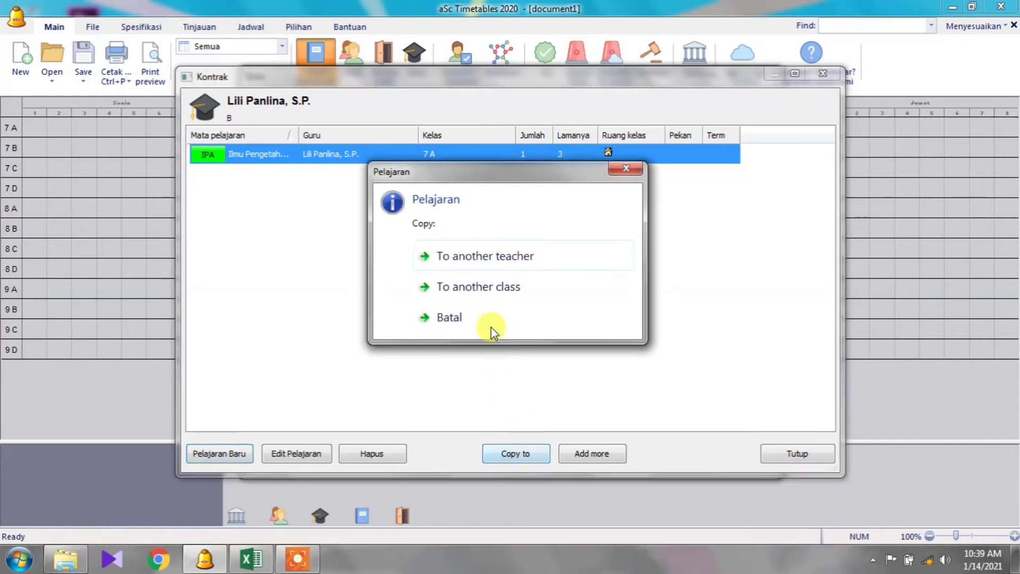
pyautogui.click(480, 287)
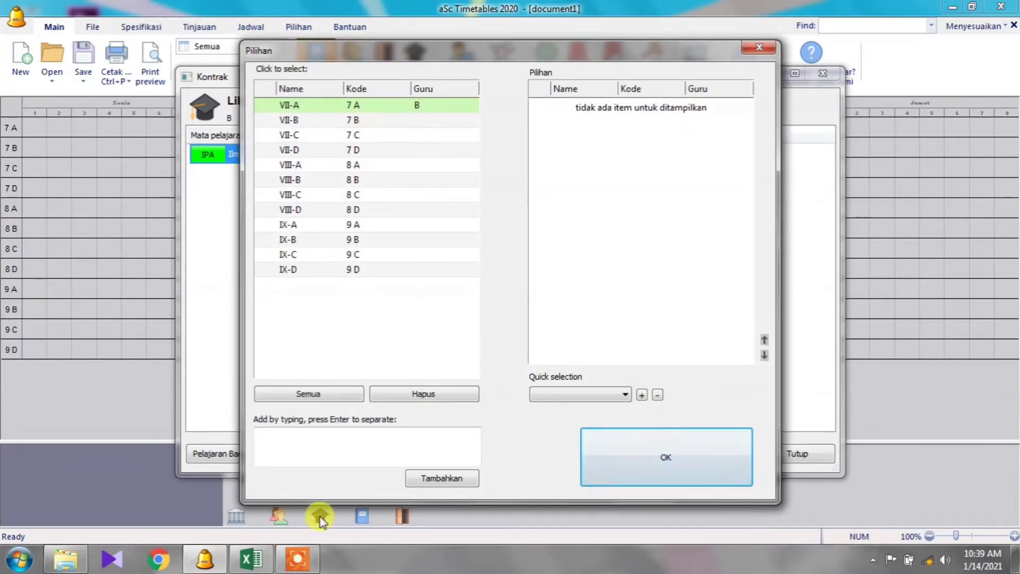
pyautogui.click(251, 559)
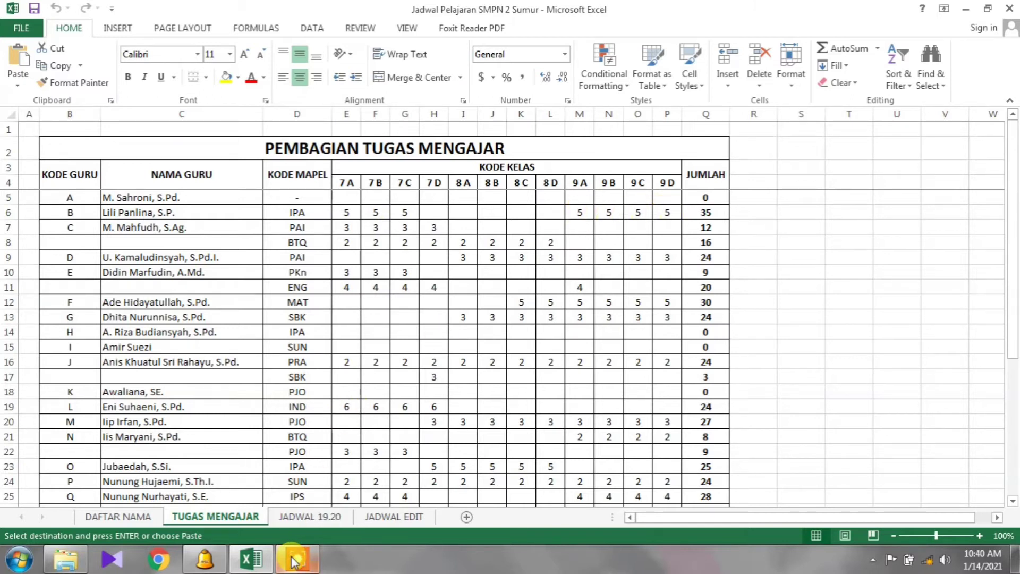
pyautogui.click(204, 559)
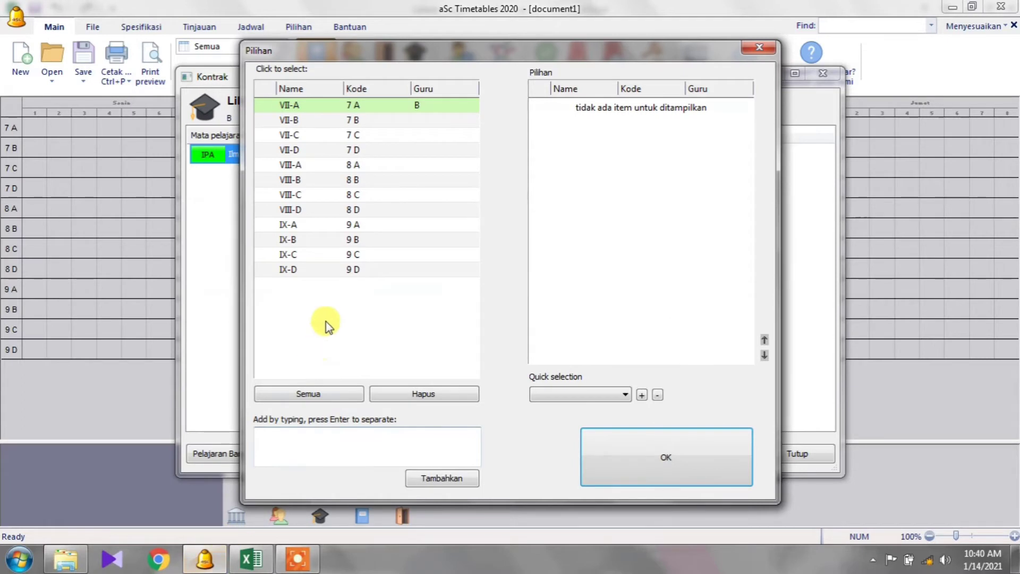
pyautogui.click(376, 120)
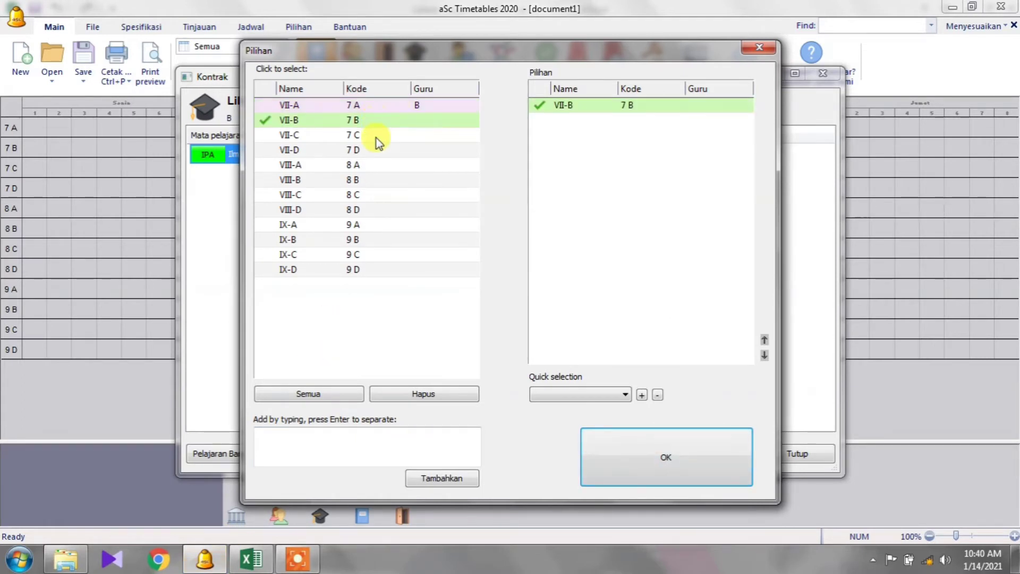
pyautogui.click(375, 135)
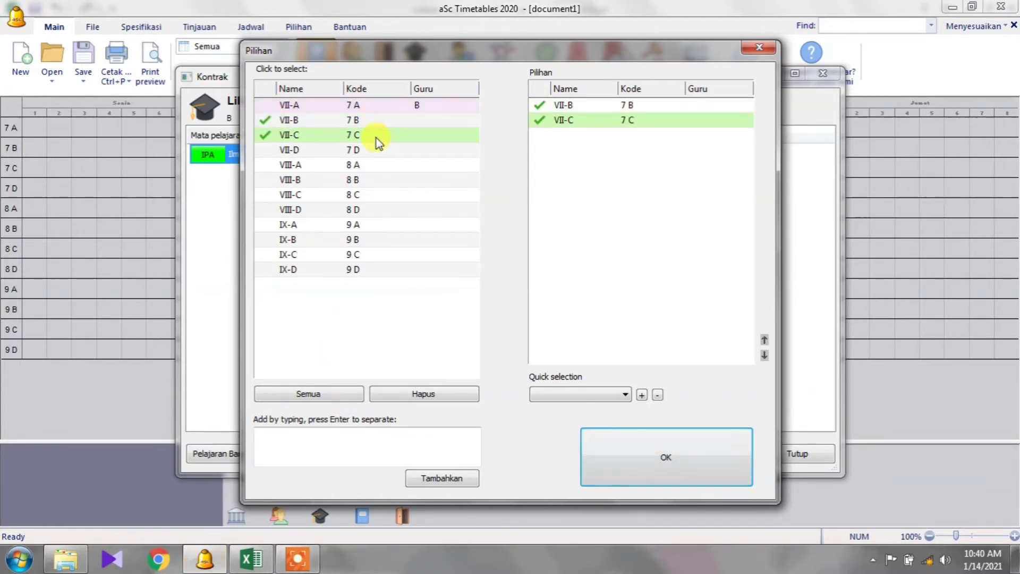
pyautogui.click(357, 226)
pyautogui.click(364, 240)
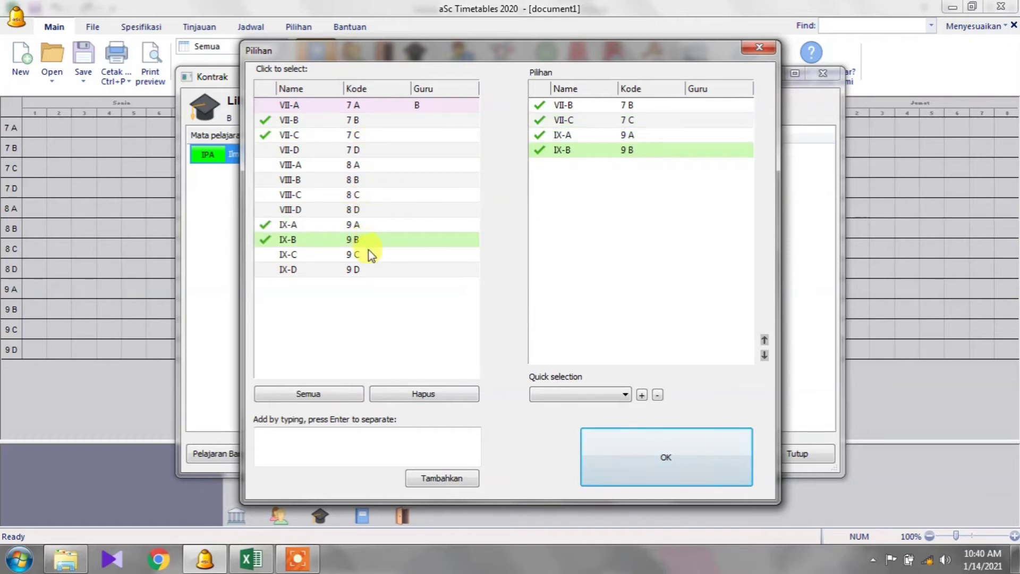
pyautogui.click(370, 254)
pyautogui.click(378, 269)
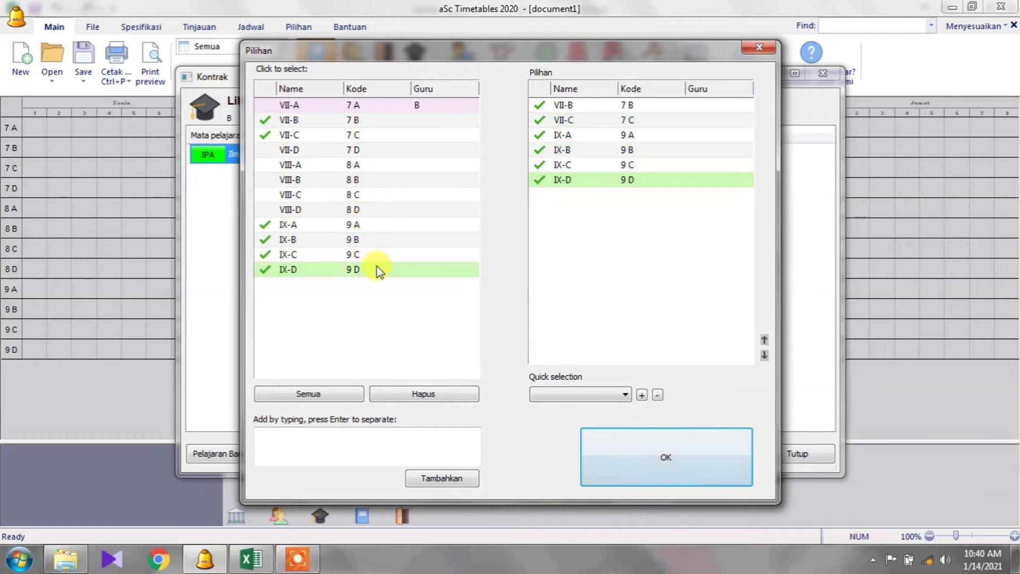
pyautogui.click(619, 450)
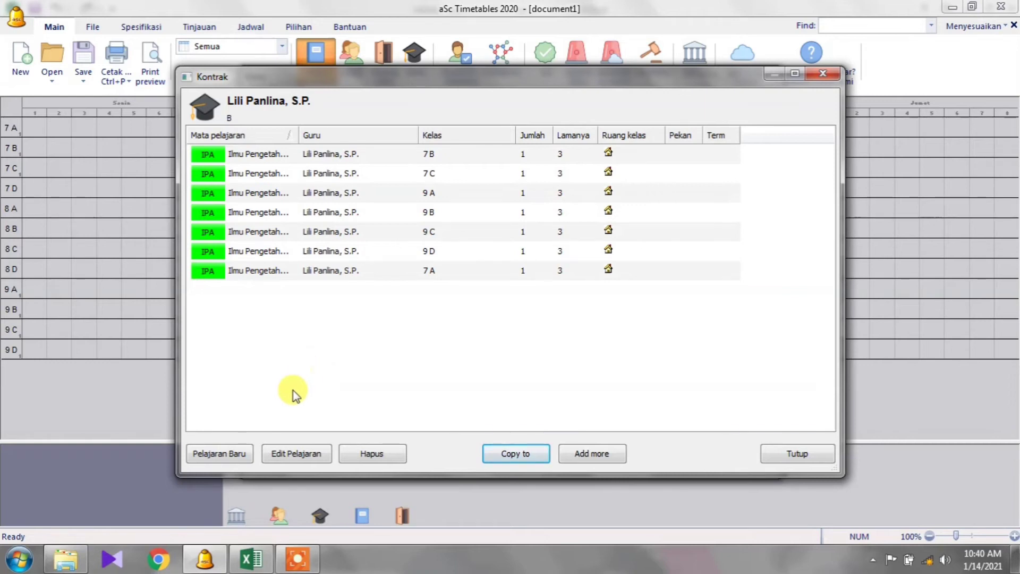
# Create another lesson for teacher B with the subject Ilmu Pengetahuan Alam and the class VII-A.
pyautogui.click(238, 455)
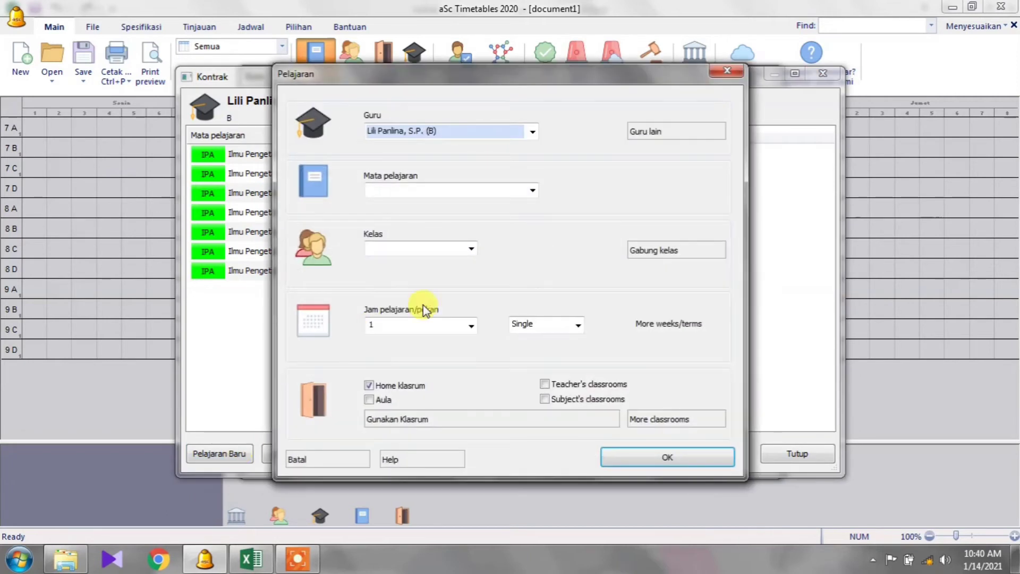
pyautogui.click(532, 190)
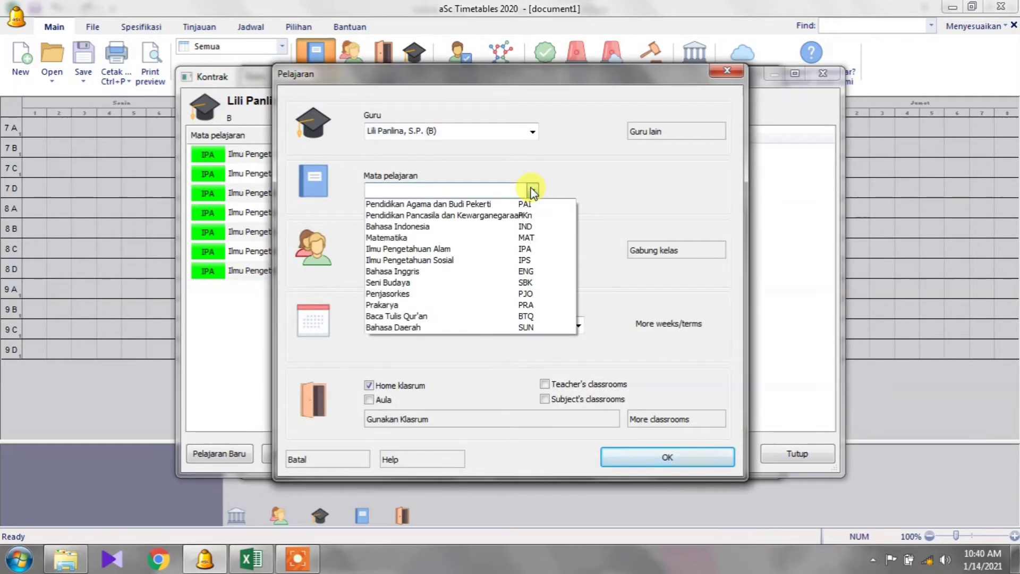
pyautogui.click(493, 249)
pyautogui.click(471, 249)
pyautogui.click(458, 263)
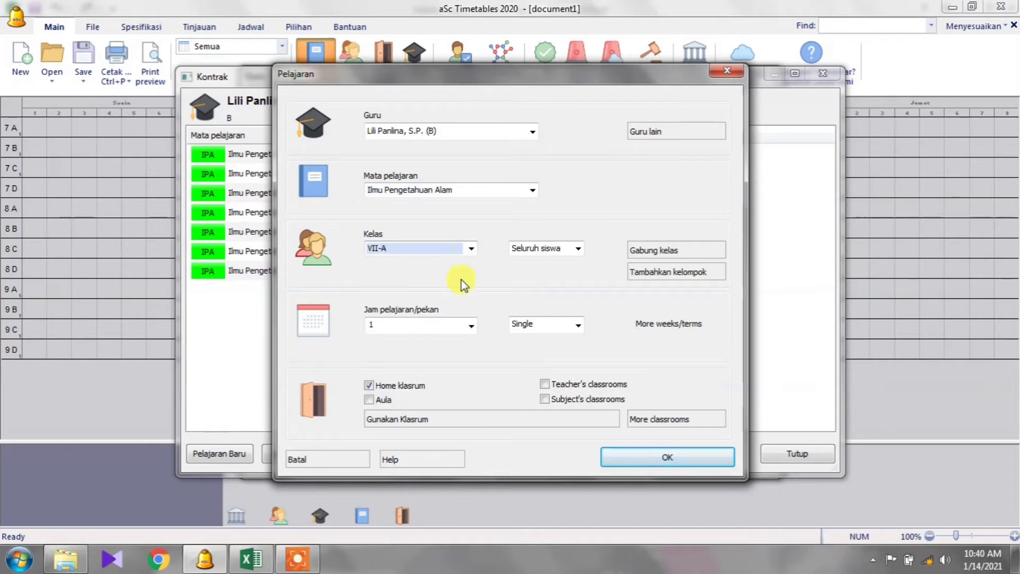
# Set teacher B's second VII-A lesson to 1 per week with length Dobel and save it.
pyautogui.click(471, 325)
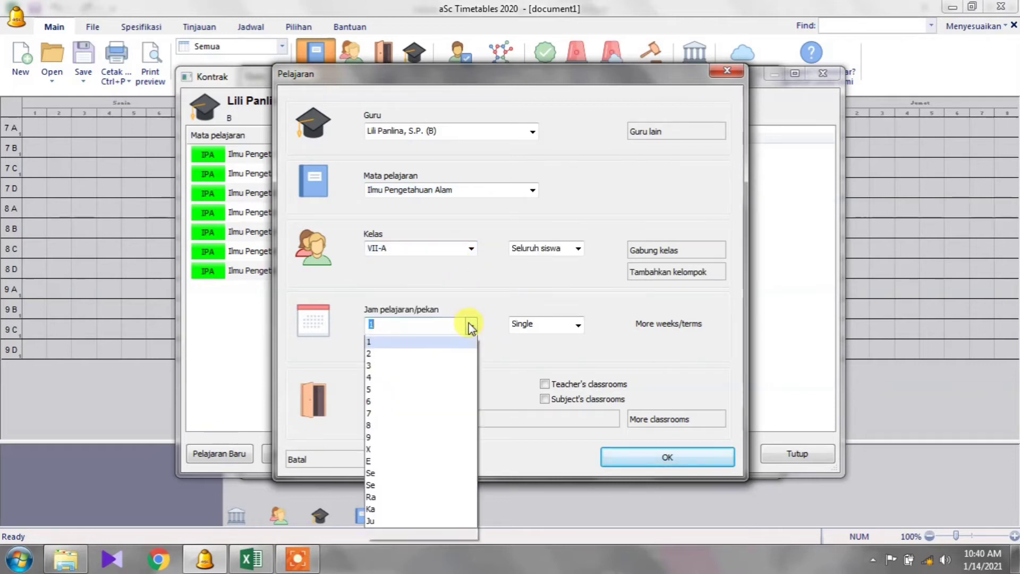
pyautogui.click(439, 350)
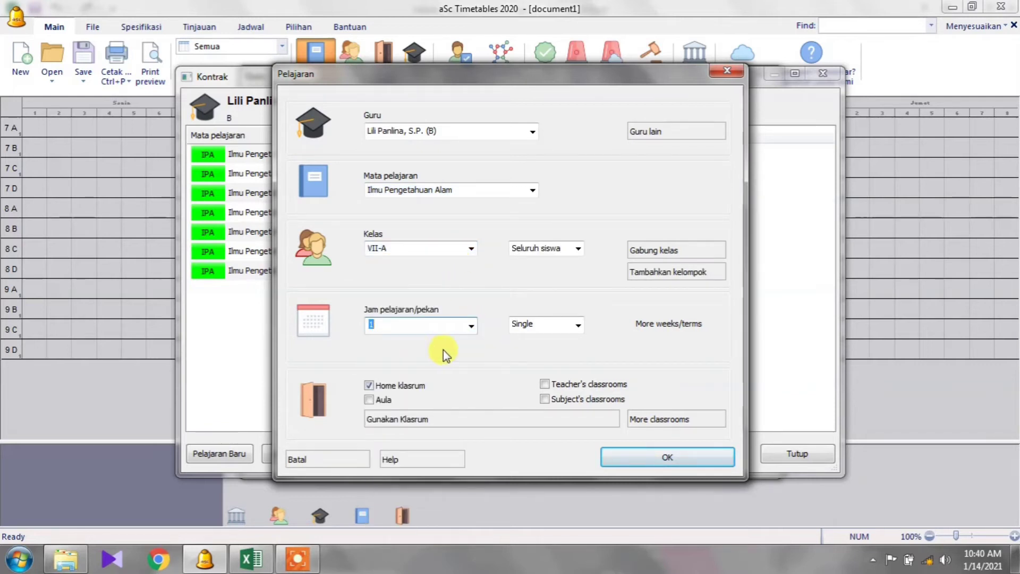
pyautogui.click(578, 325)
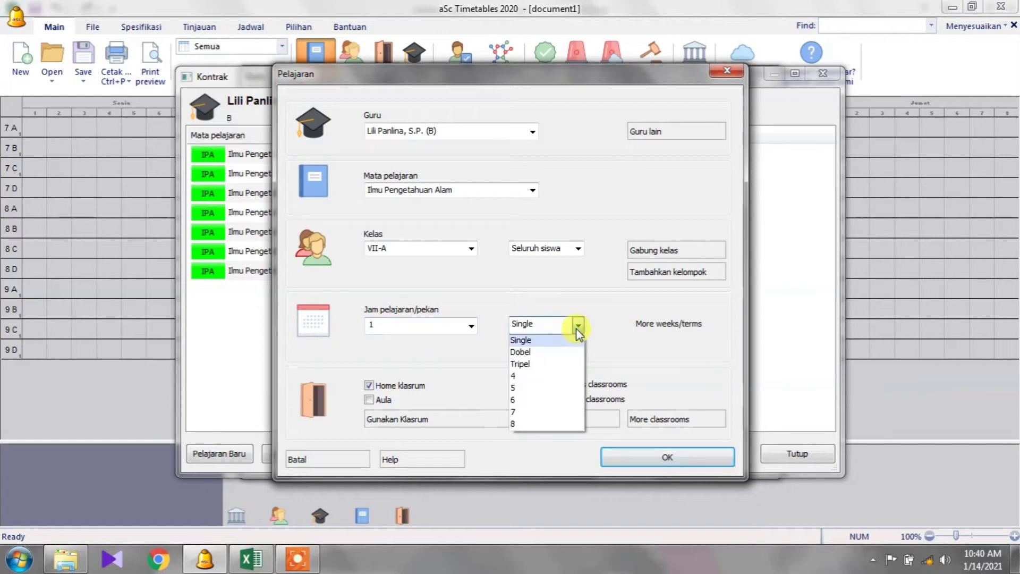
pyautogui.click(551, 353)
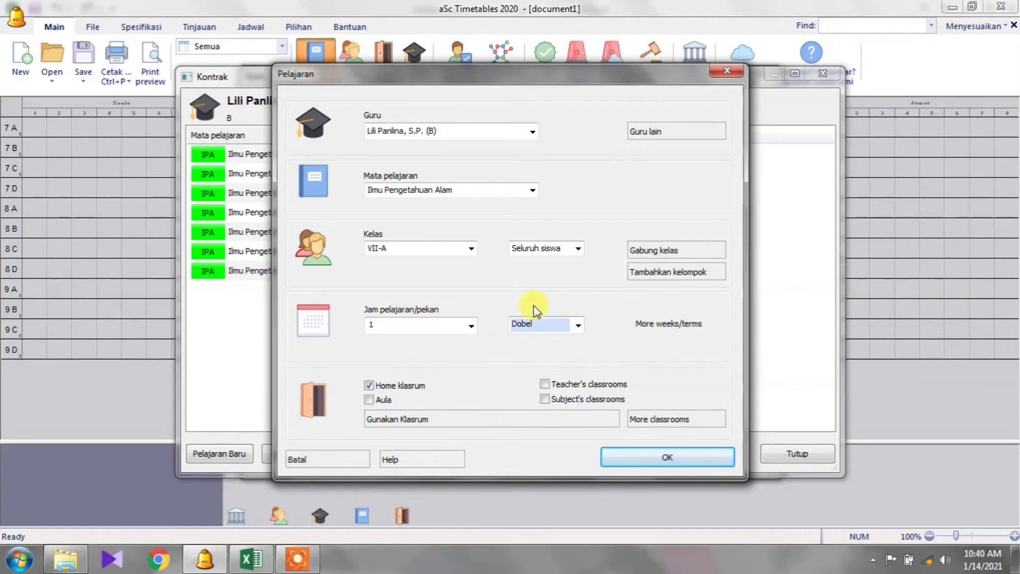
pyautogui.click(618, 457)
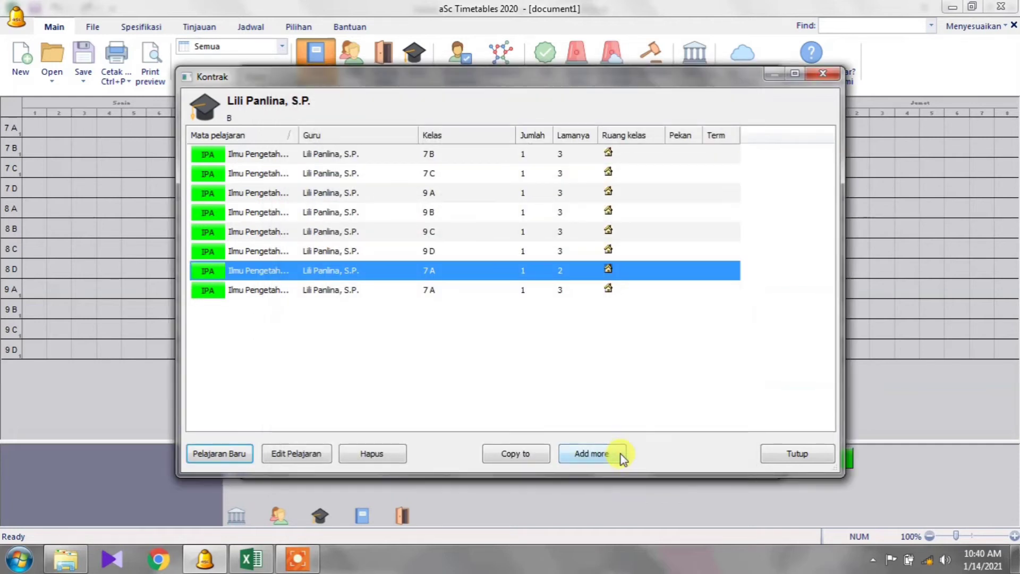
# Copy teacher B's double VII-A lesson to classes VII-B, VII-C, IX-A, IX-B, IX-C and IX-D.
pyautogui.click(428, 271)
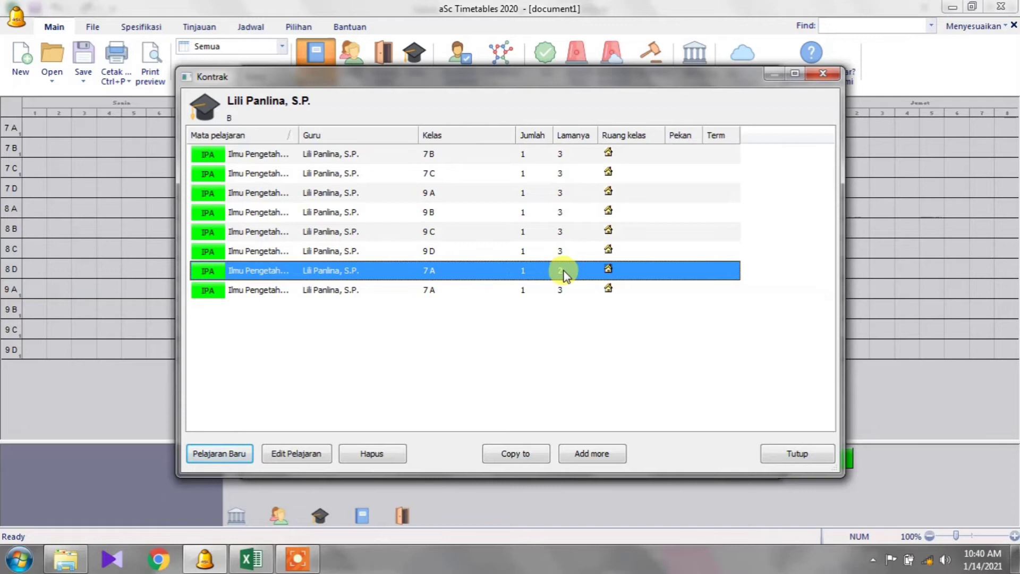
pyautogui.click(526, 291)
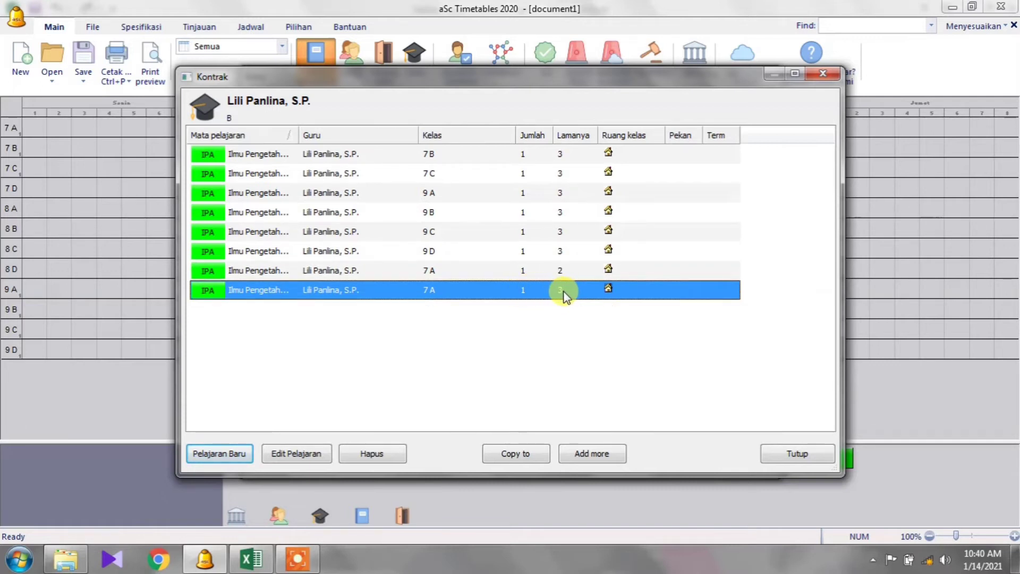
pyautogui.click(531, 271)
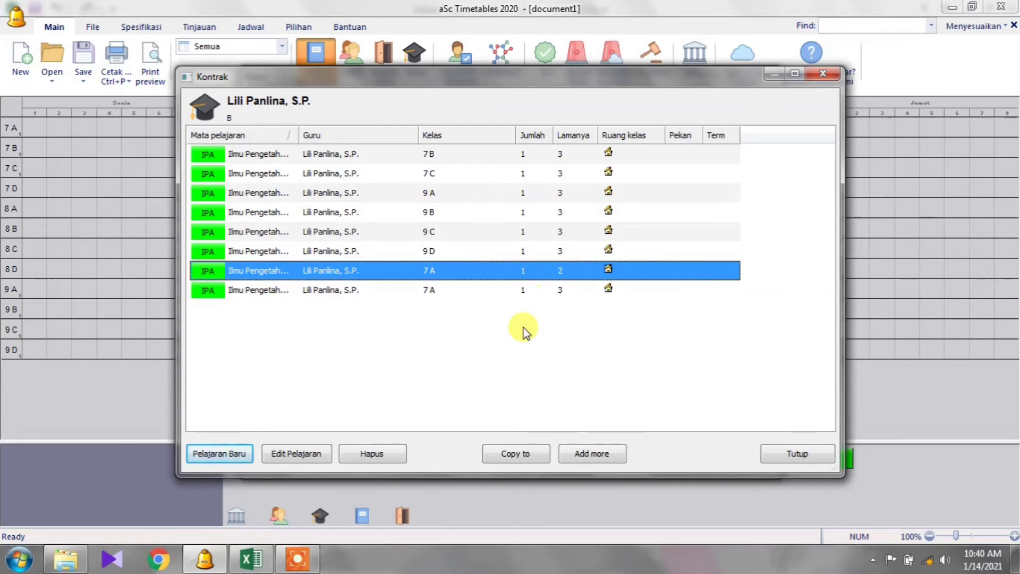
pyautogui.click(505, 454)
pyautogui.click(495, 297)
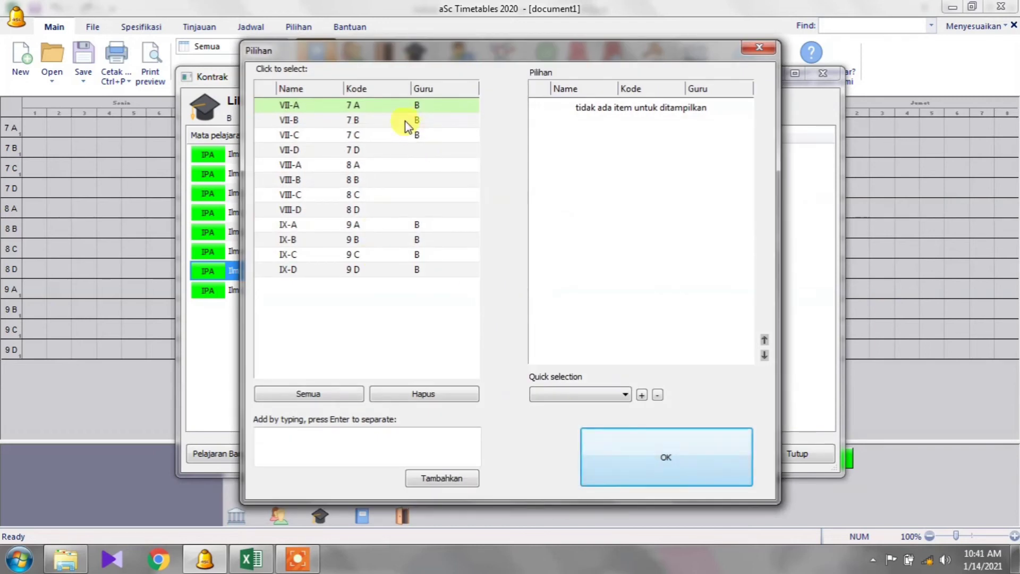
pyautogui.click(373, 119)
pyautogui.click(379, 134)
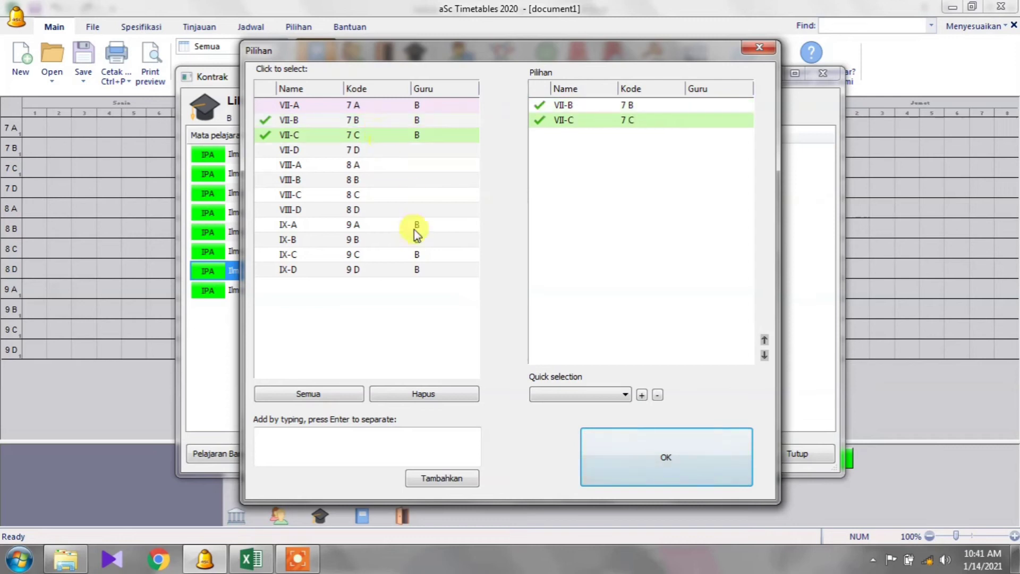
pyautogui.click(403, 228)
pyautogui.click(401, 242)
pyautogui.click(397, 254)
pyautogui.click(396, 269)
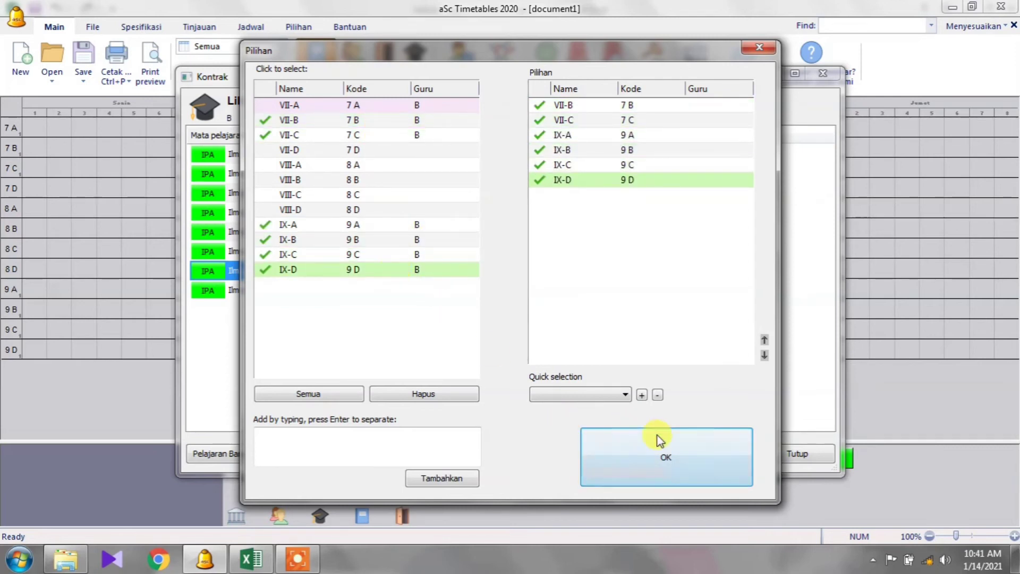
pyautogui.click(674, 457)
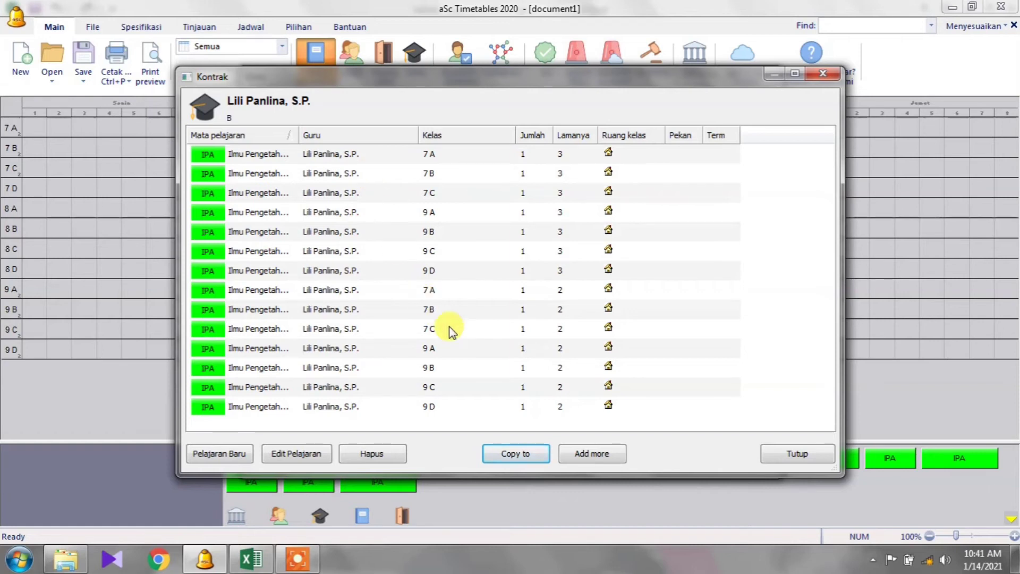
# Close teacher B's lesson list and compare the teacher's total weekly hours with the JUMLAH column in Excel.
pyautogui.click(793, 457)
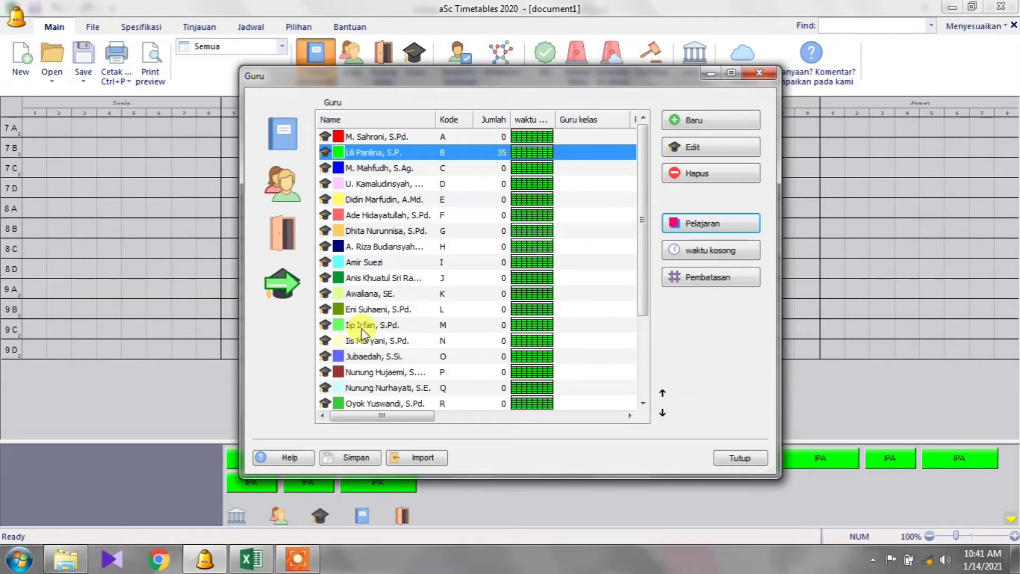
pyautogui.click(255, 558)
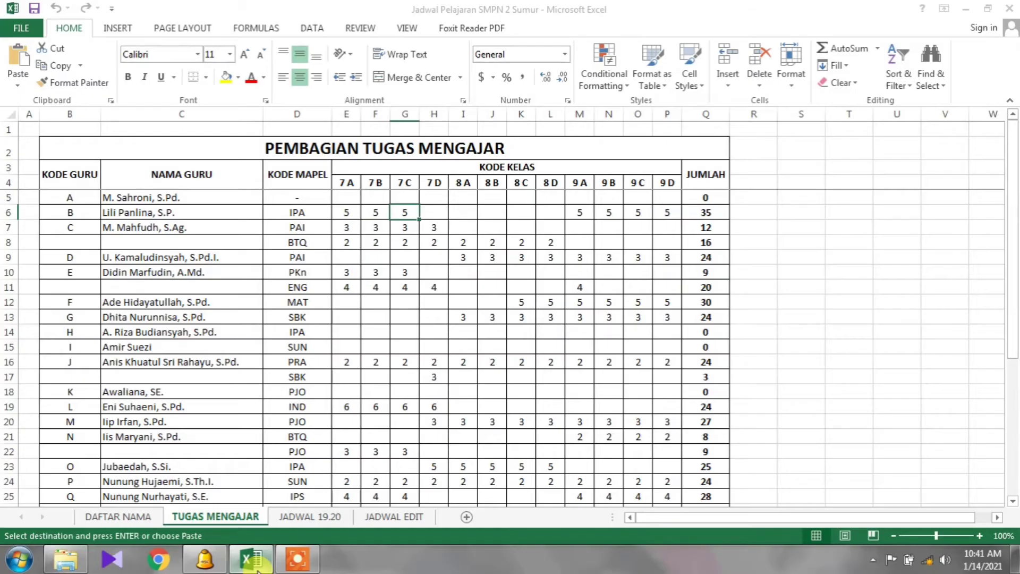
pyautogui.click(702, 211)
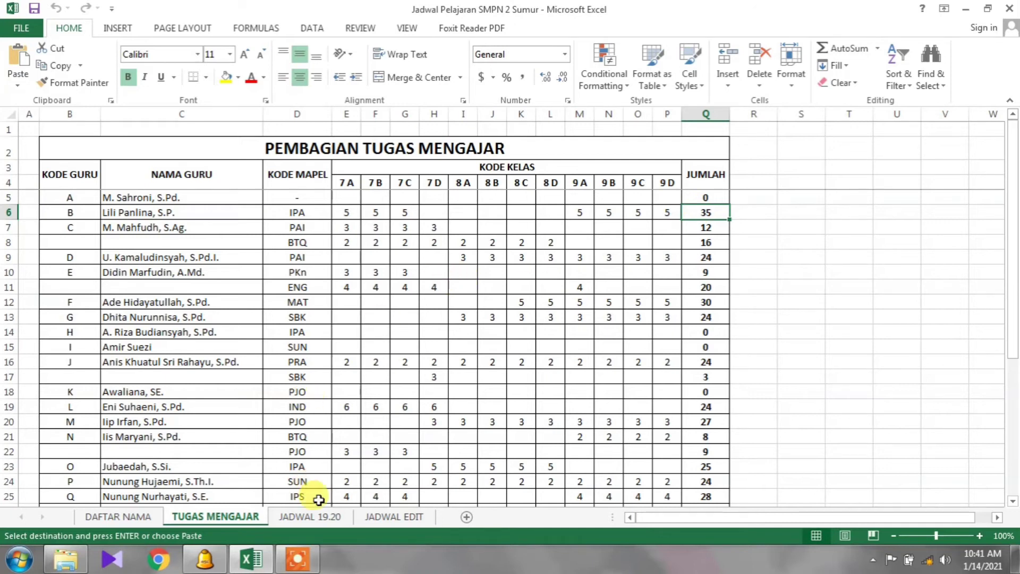
pyautogui.click(224, 565)
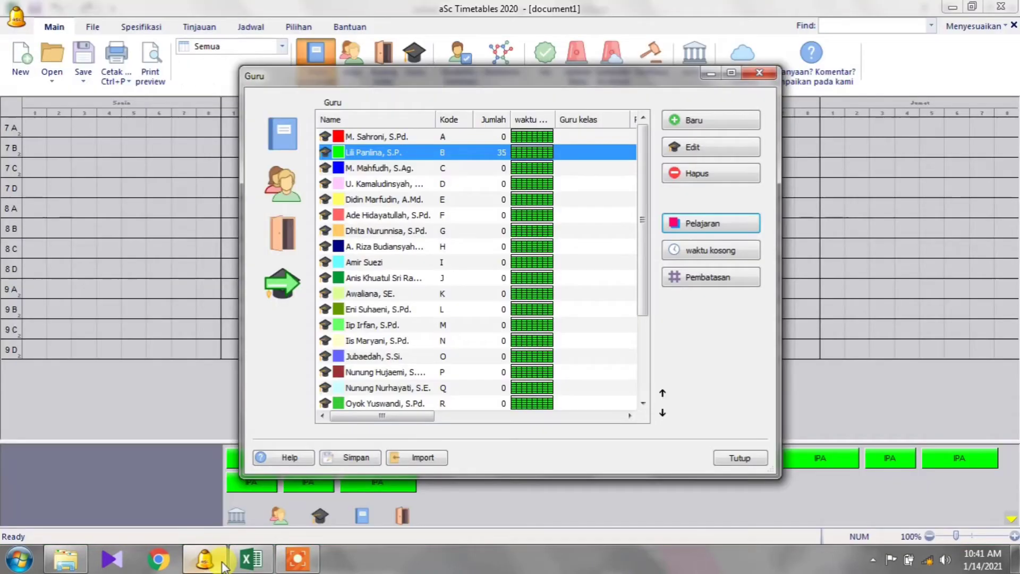
# Open the lesson list of teacher E and start a new lesson.
pyautogui.click(404, 169)
pyautogui.click(407, 183)
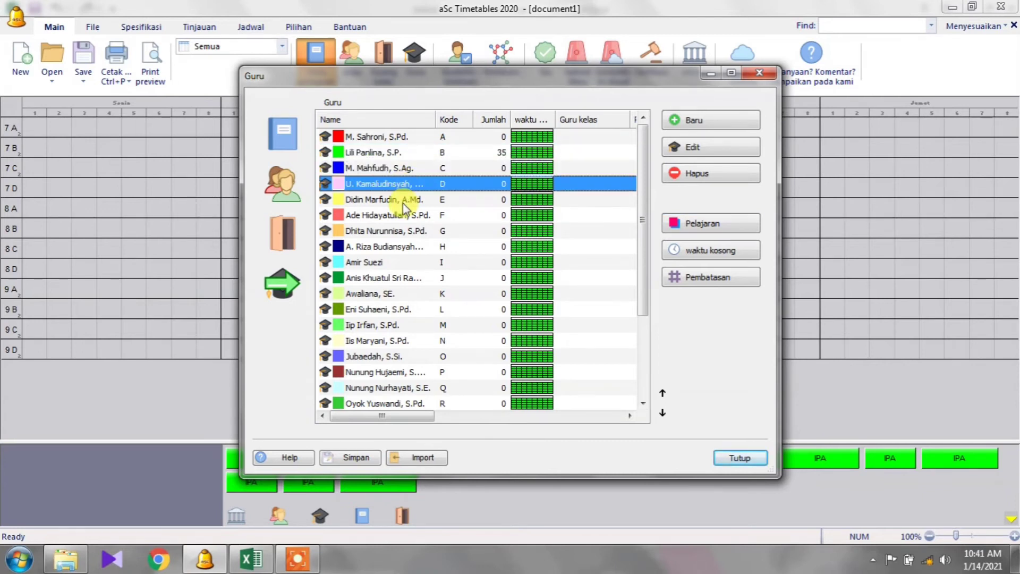
pyautogui.click(404, 199)
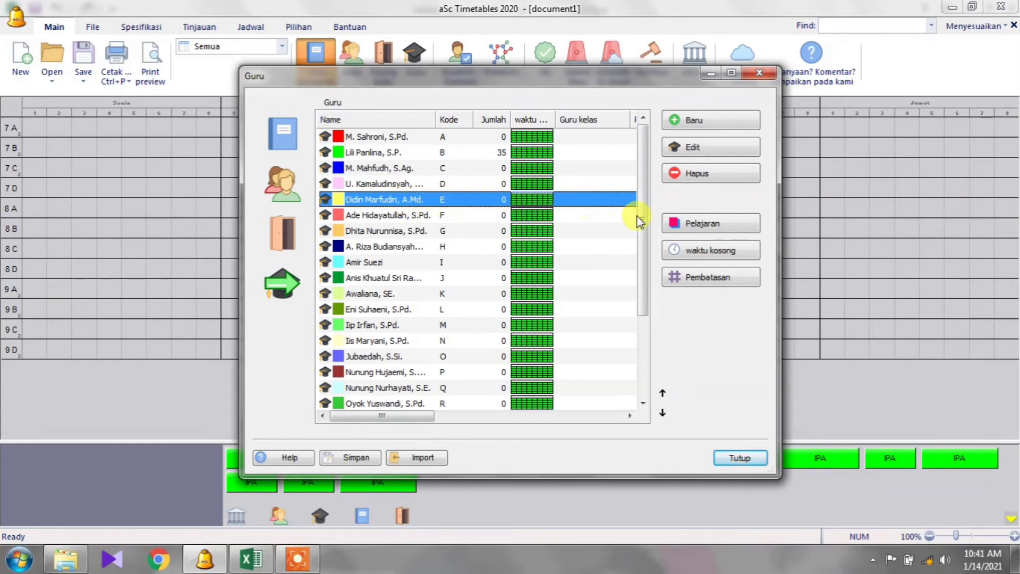
pyautogui.click(673, 226)
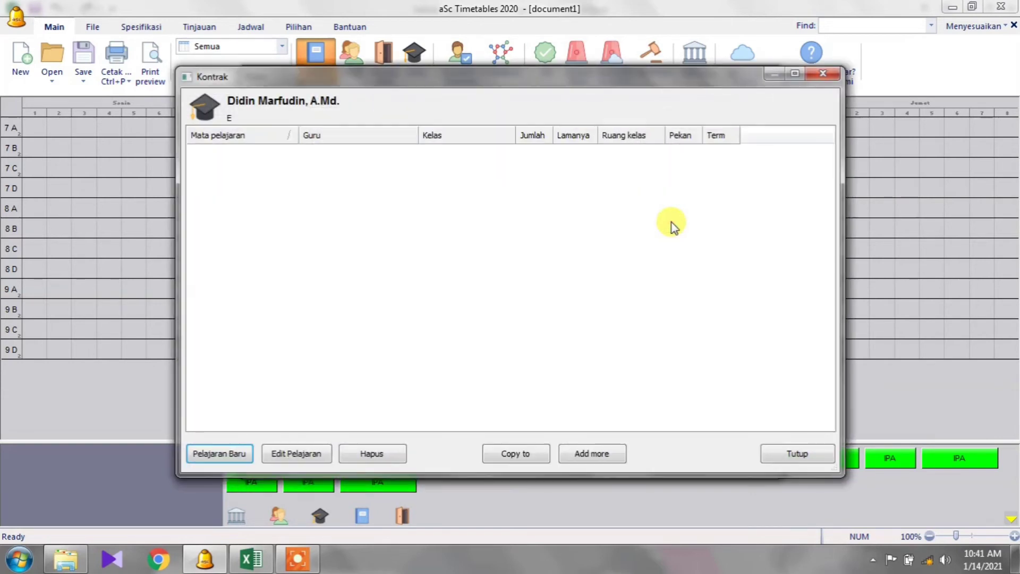
pyautogui.click(226, 457)
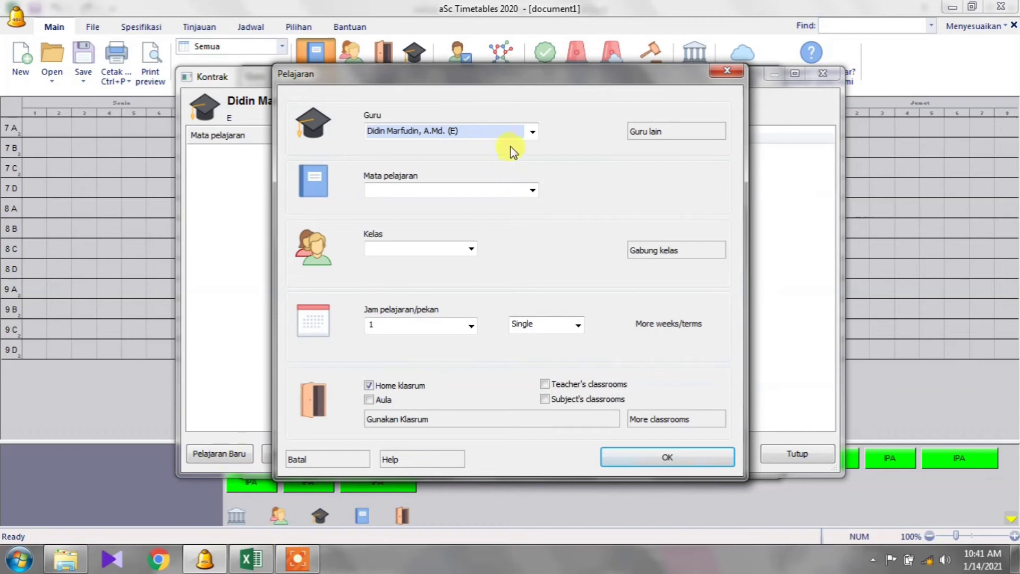
# Look up teacher E's subject in Excel, then set the lesson's subject to Pendidikan Pancasila dan Kewarganegaraan and its class to VII-A.
pyautogui.click(245, 559)
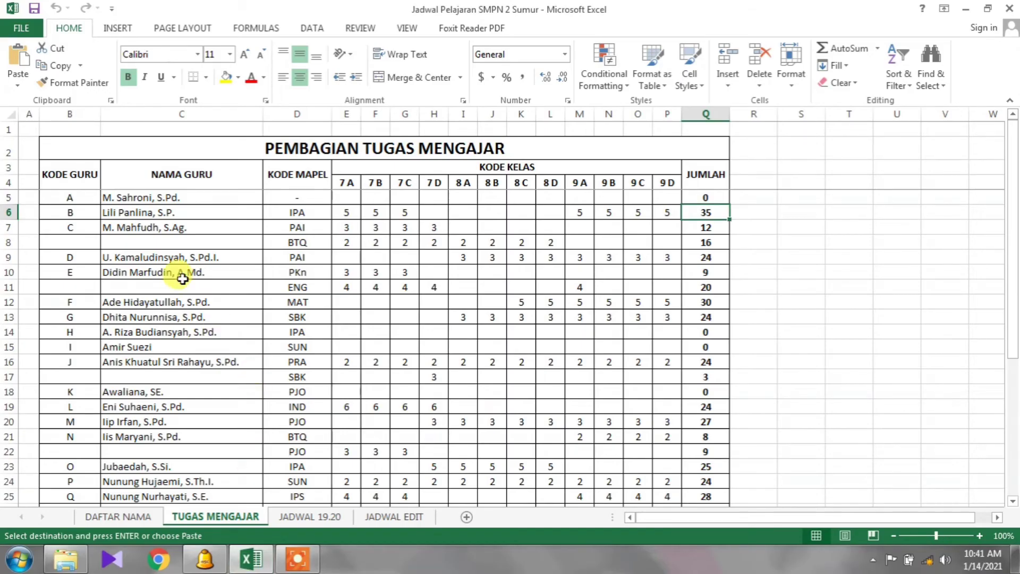
pyautogui.click(181, 275)
pyautogui.press('Right')
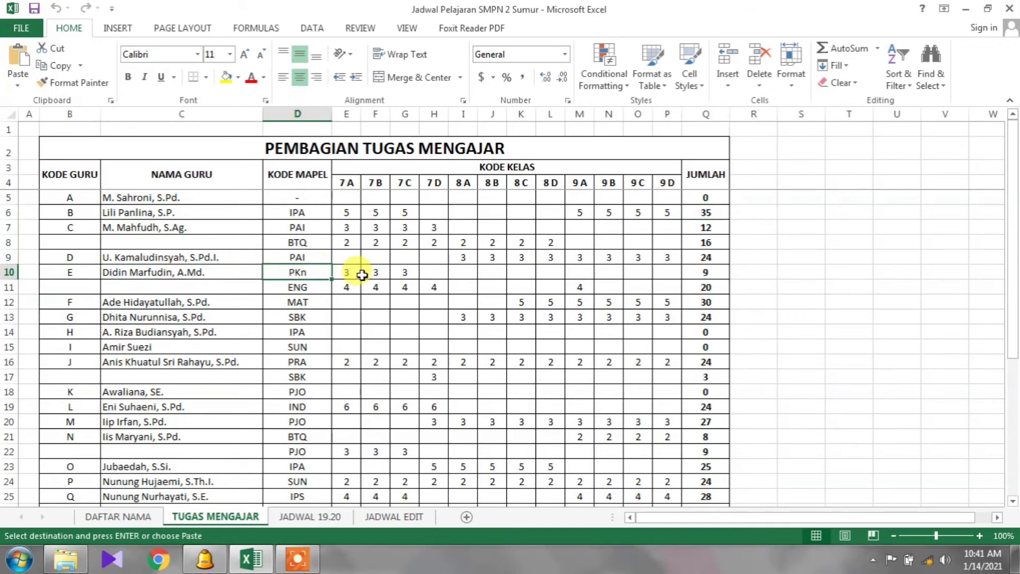
pyautogui.click(220, 557)
pyautogui.click(491, 193)
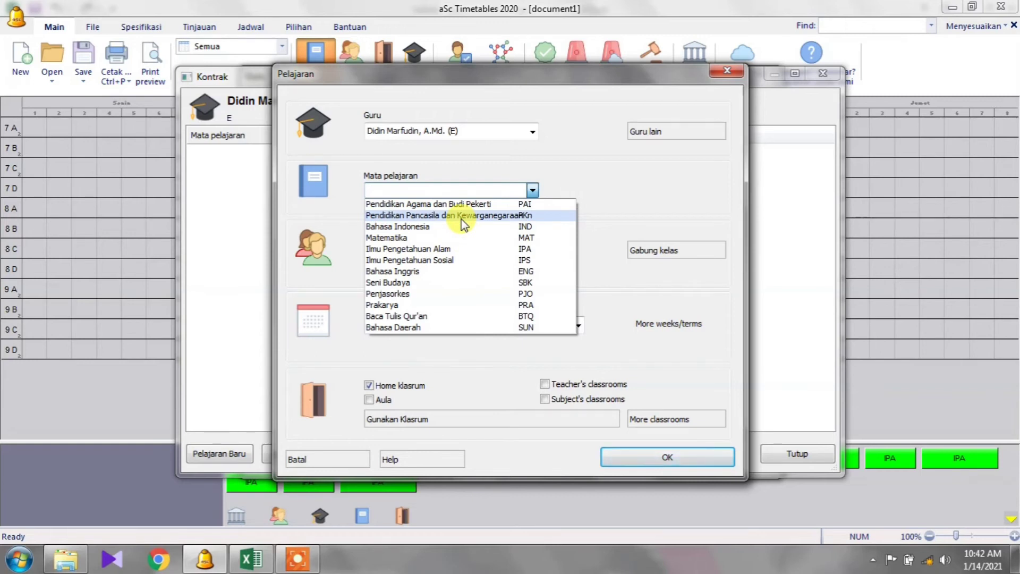
pyautogui.click(461, 215)
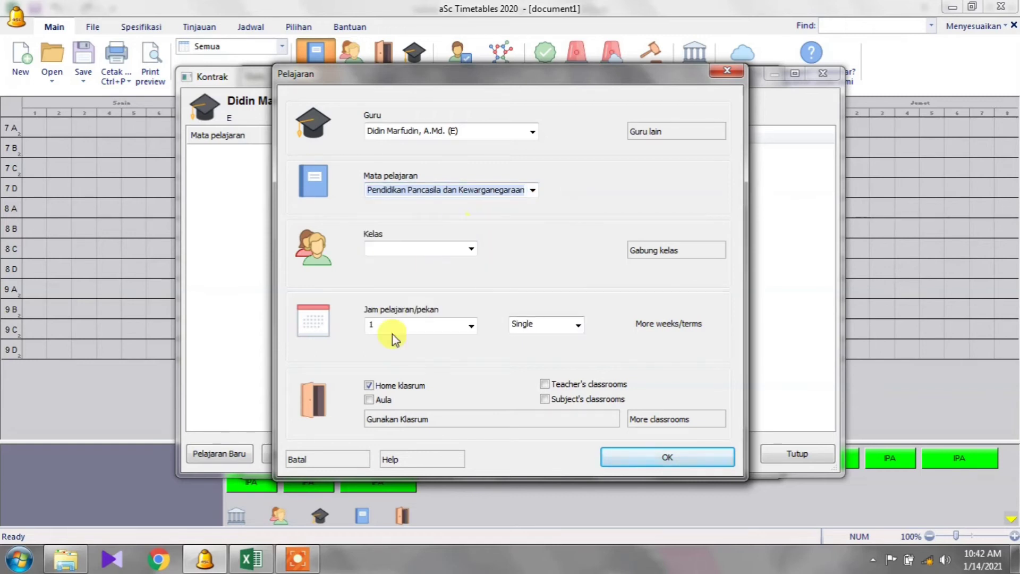
pyautogui.click(461, 250)
pyautogui.click(461, 264)
# Check teacher E's 7 A hours in Excel, set the lesson to 1 per week with length Tripel, and save it.
pyautogui.click(251, 558)
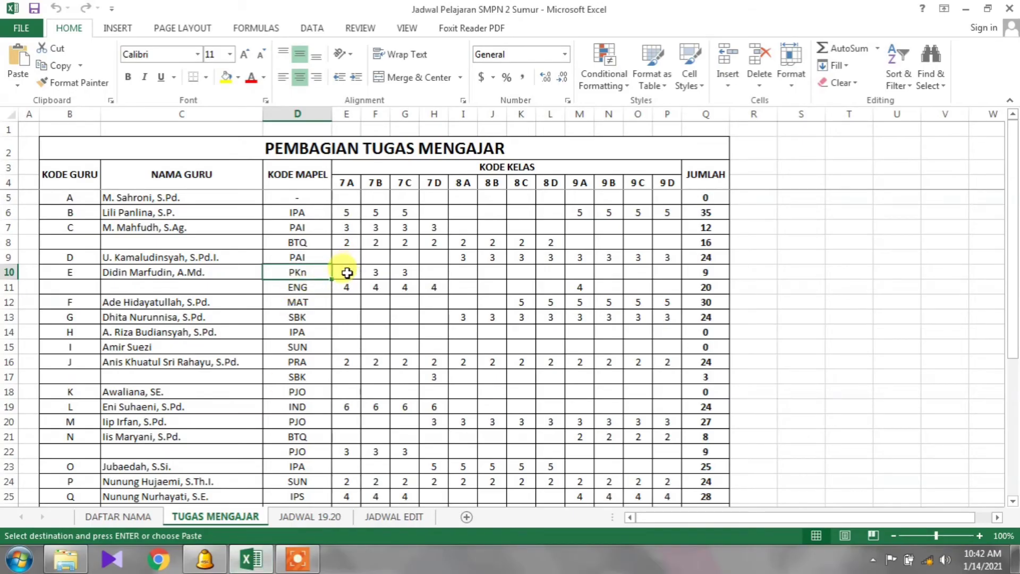
pyautogui.click(347, 273)
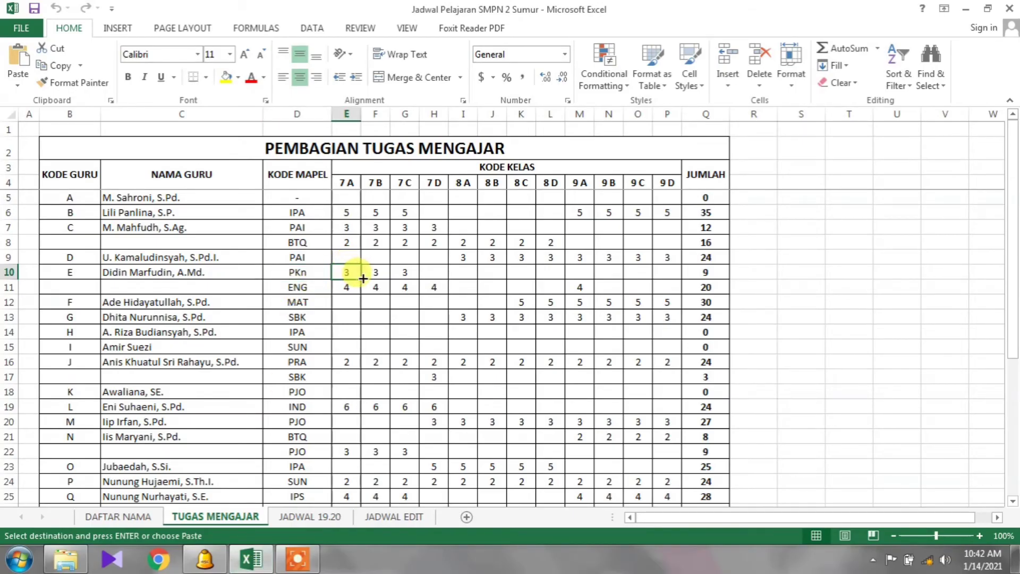
pyautogui.write('3')
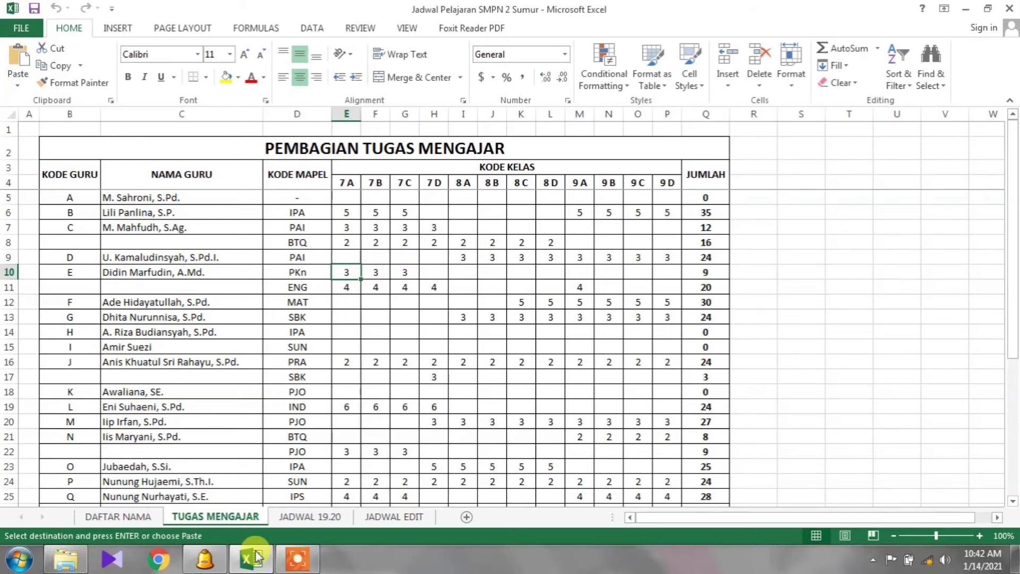
pyautogui.click(211, 559)
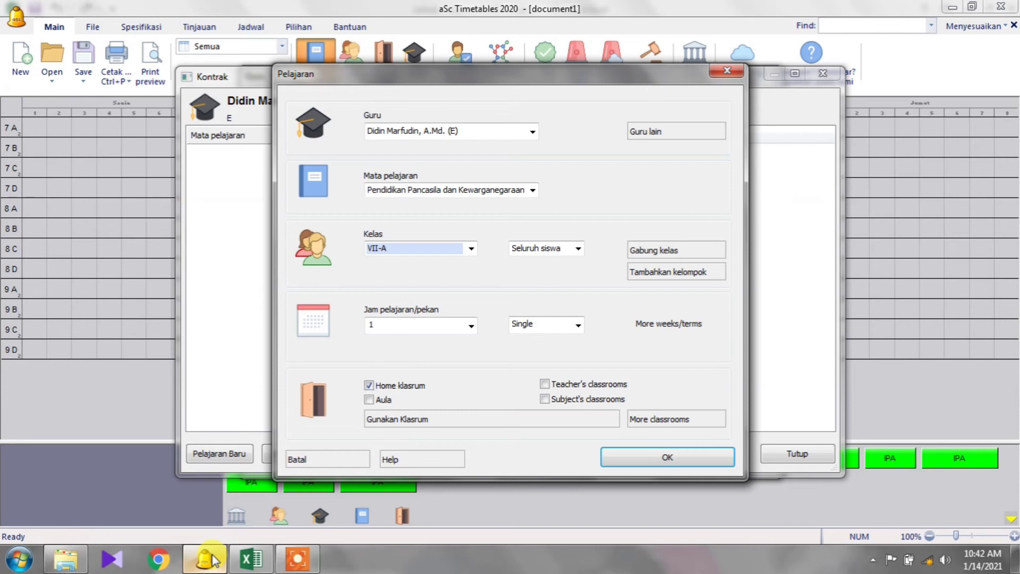
pyautogui.click(471, 326)
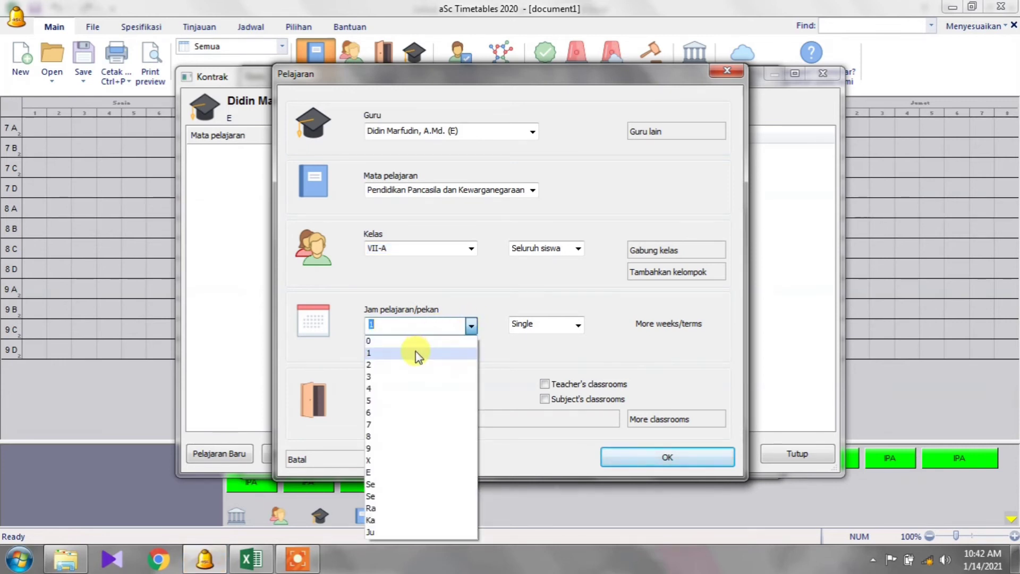
pyautogui.click(415, 352)
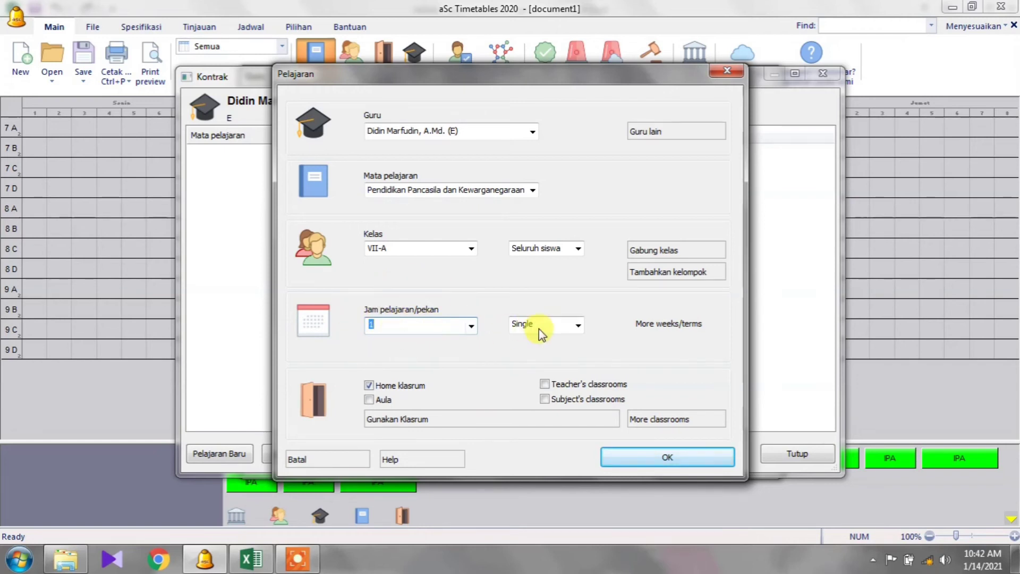
pyautogui.click(573, 329)
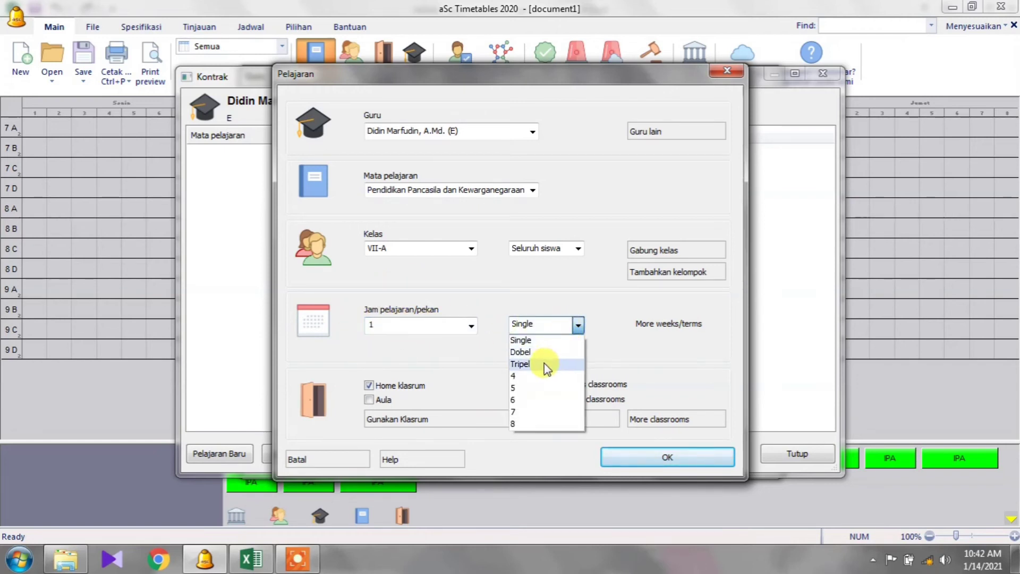
pyautogui.click(543, 361)
pyautogui.click(252, 559)
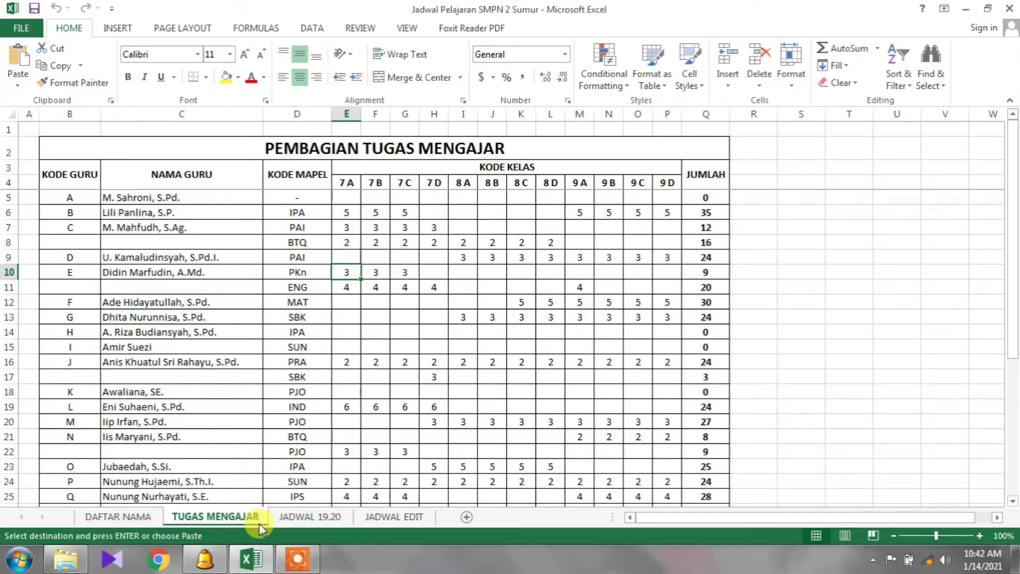
pyautogui.click(205, 559)
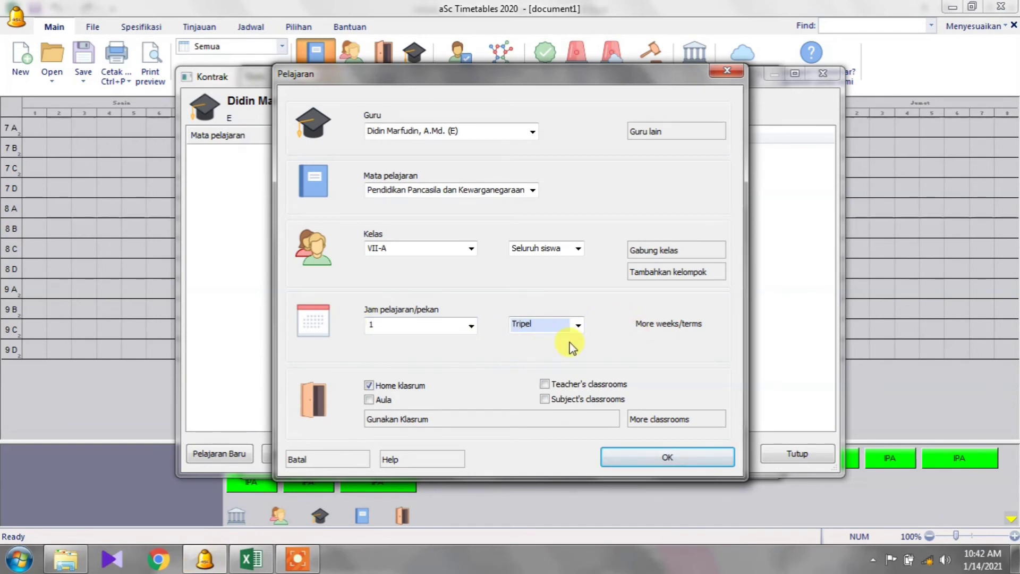
pyautogui.click(655, 456)
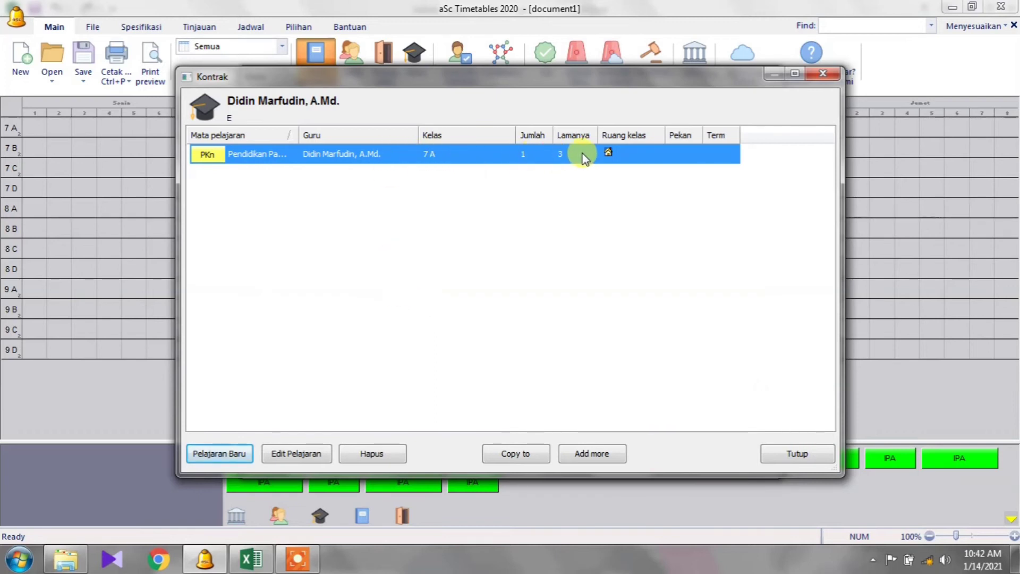
# Check teacher E's PKn classes in Excel and copy the VII-A PKn lesson to classes VII-B and VII-C.
pyautogui.click(531, 454)
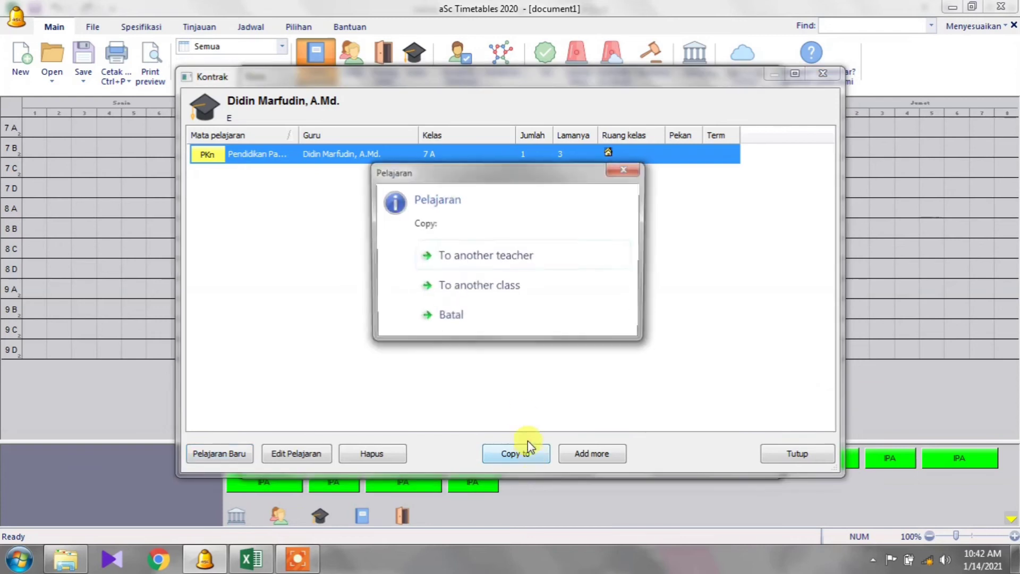
pyautogui.click(494, 295)
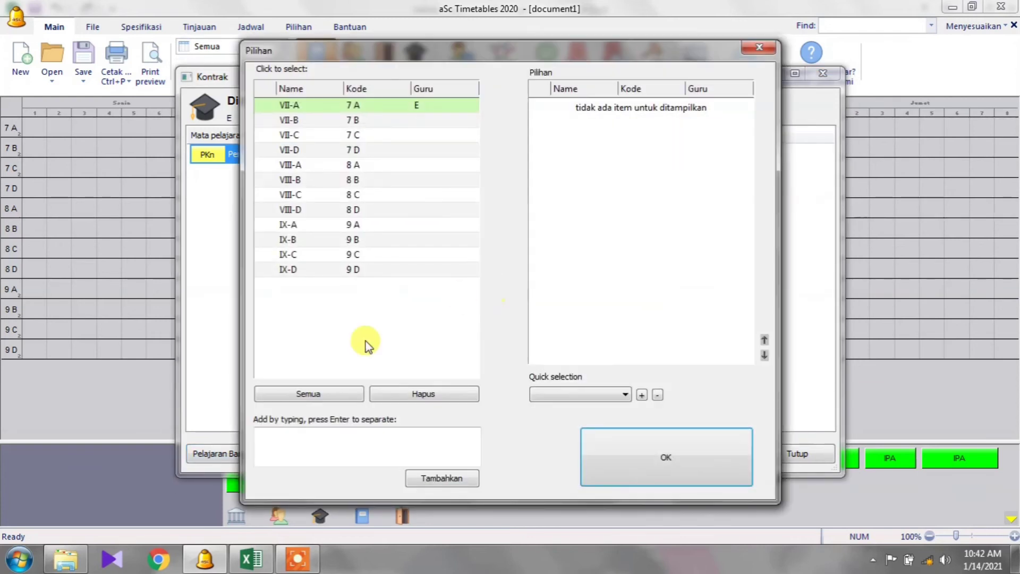
pyautogui.click(251, 558)
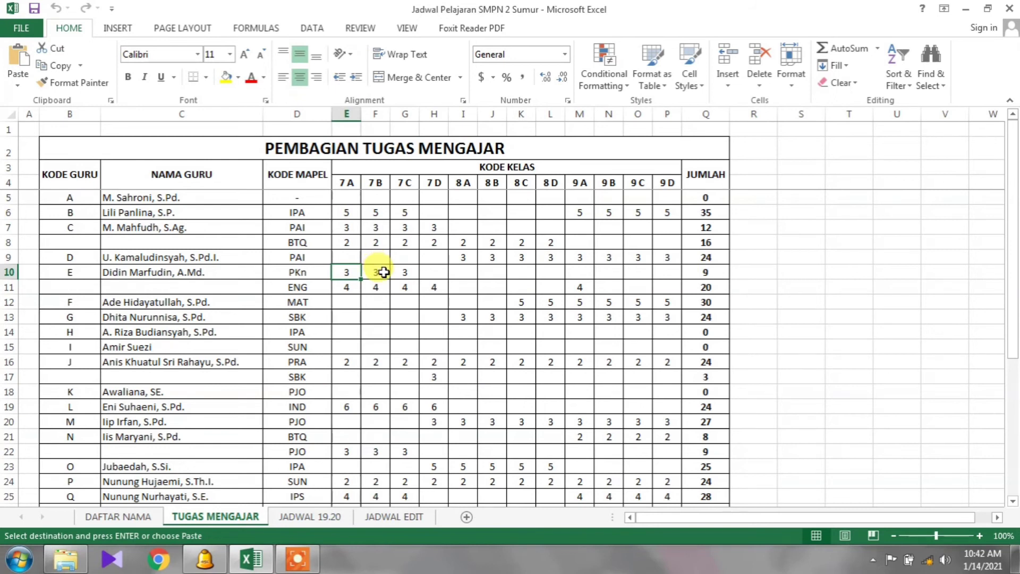
pyautogui.click(249, 566)
pyautogui.click(397, 118)
pyautogui.click(394, 133)
pyautogui.click(643, 440)
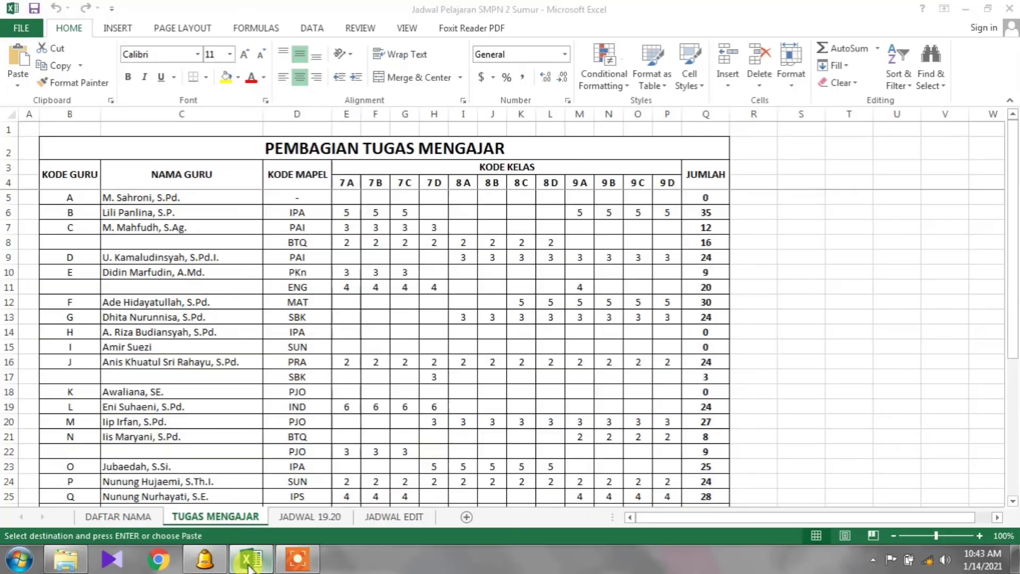
# Look up teacher E's second subject in Excel, then start a new lesson with subject Bahasa Inggris and class VII-A.
pyautogui.click(252, 564)
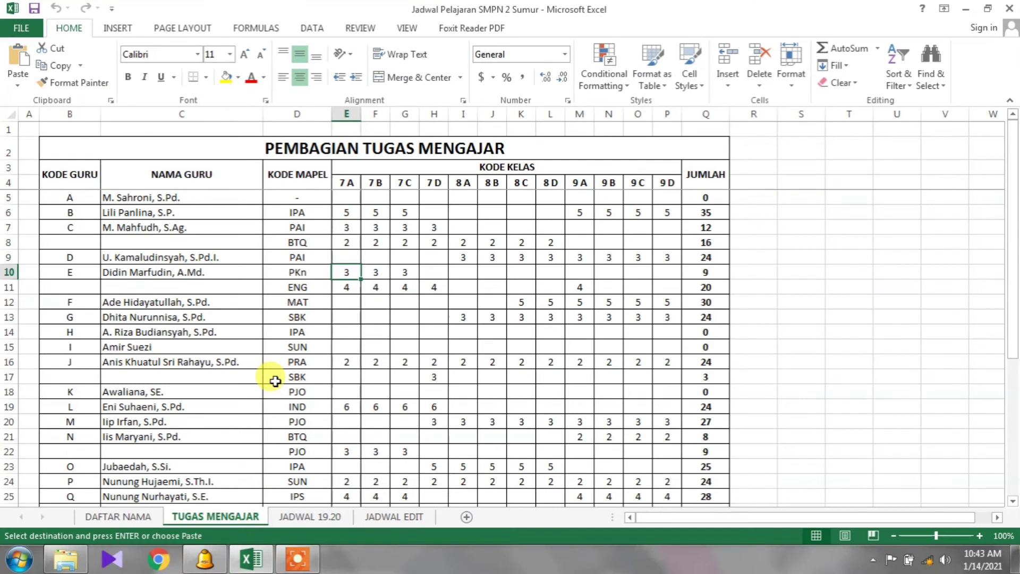
pyautogui.click(311, 272)
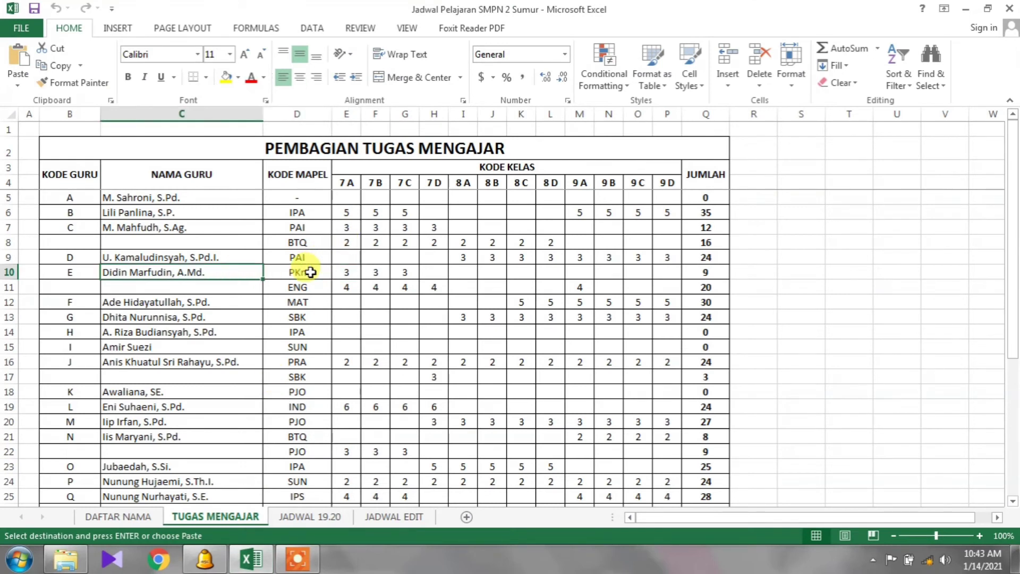
pyautogui.press('Down')
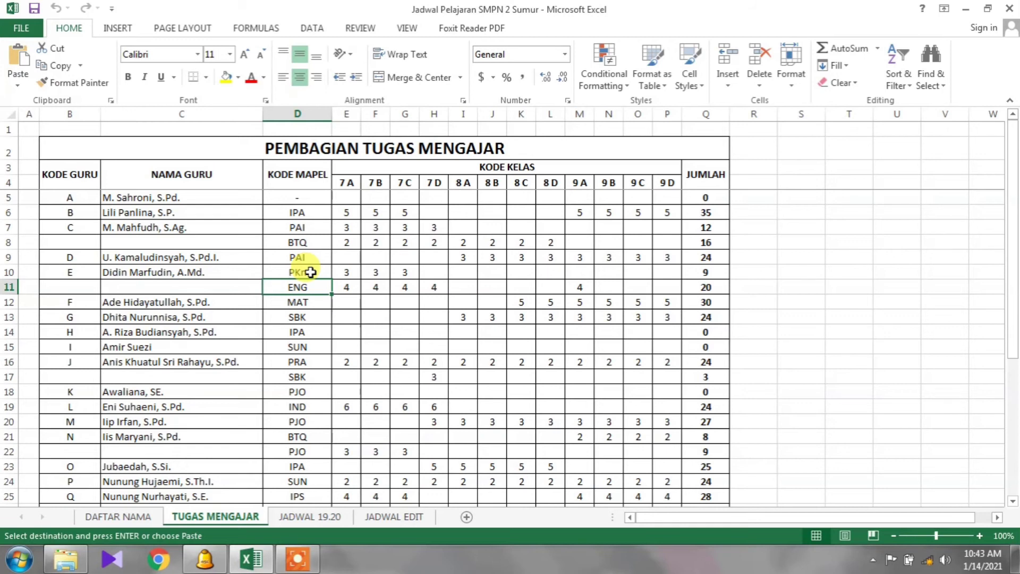
pyautogui.click(205, 559)
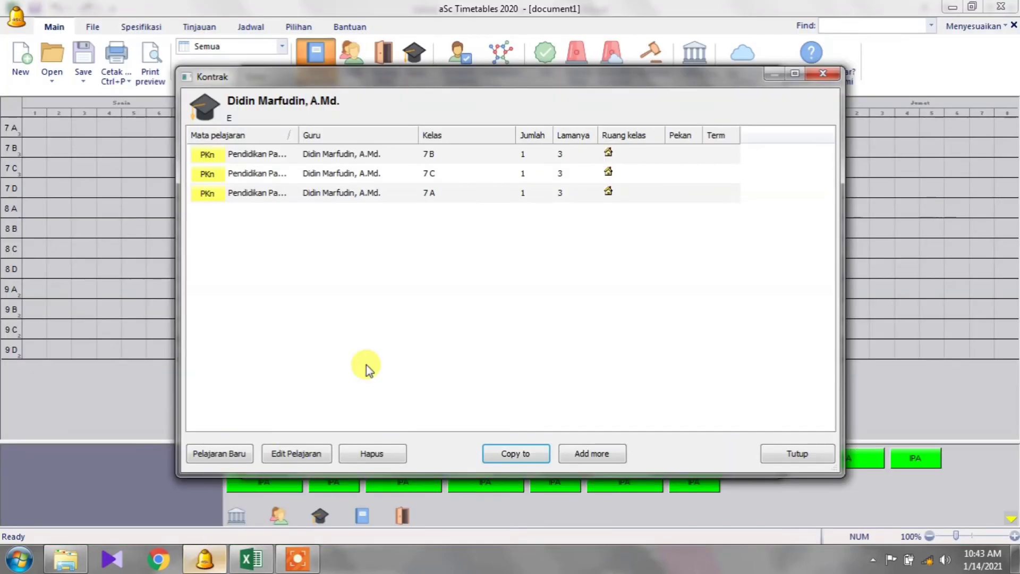
pyautogui.click(231, 451)
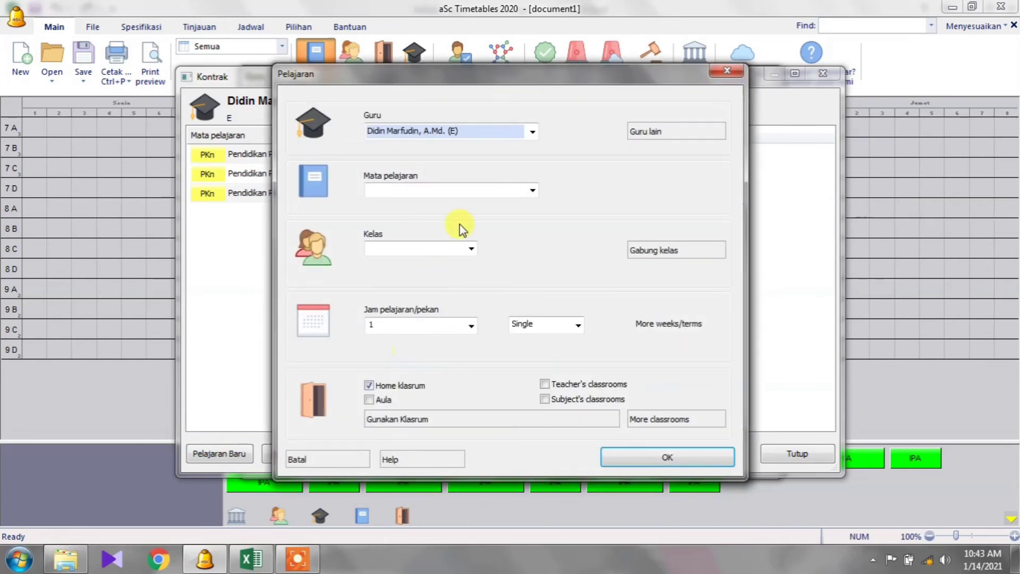
pyautogui.click(460, 197)
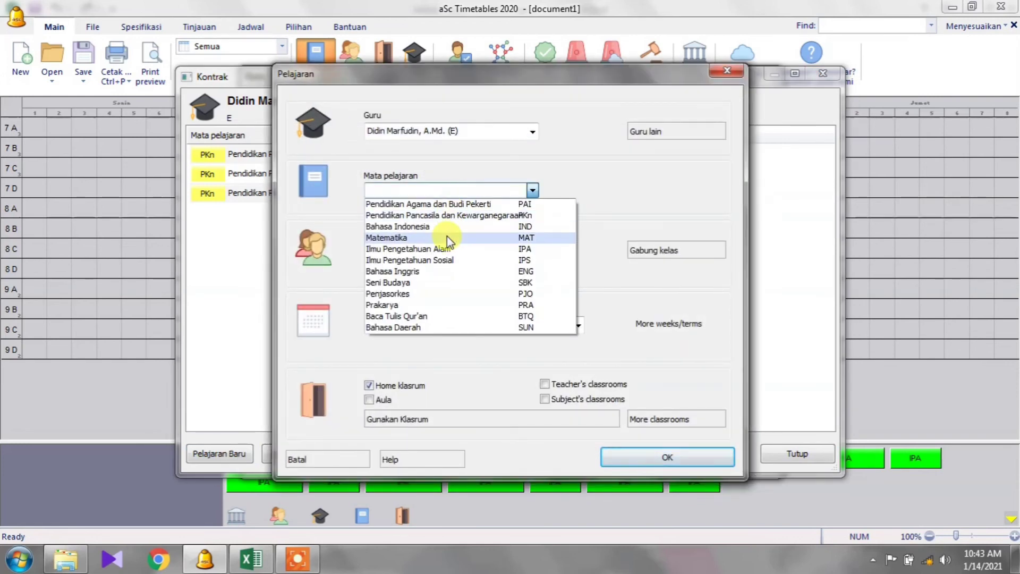
pyautogui.click(440, 271)
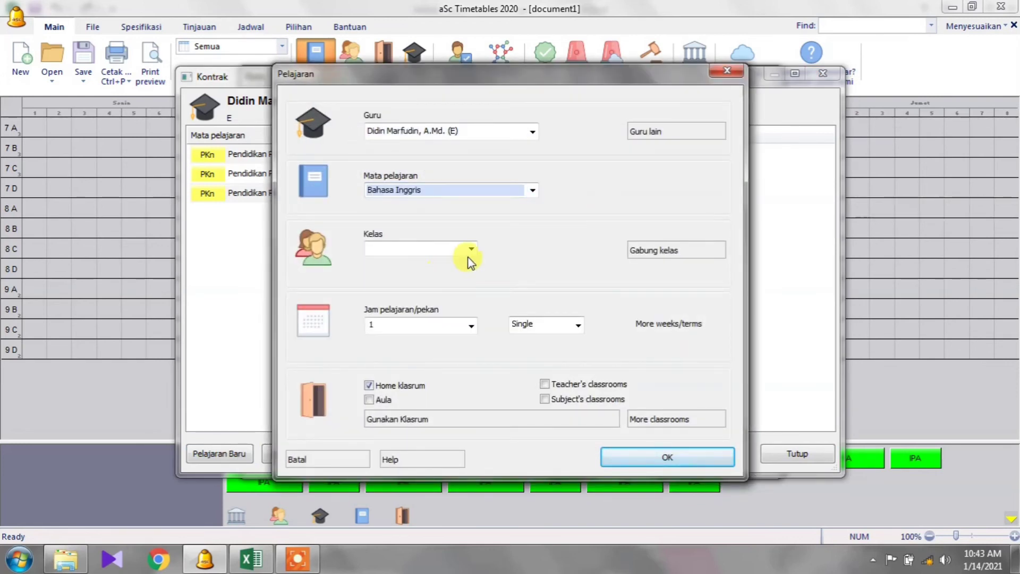
pyautogui.click(471, 248)
pyautogui.click(460, 258)
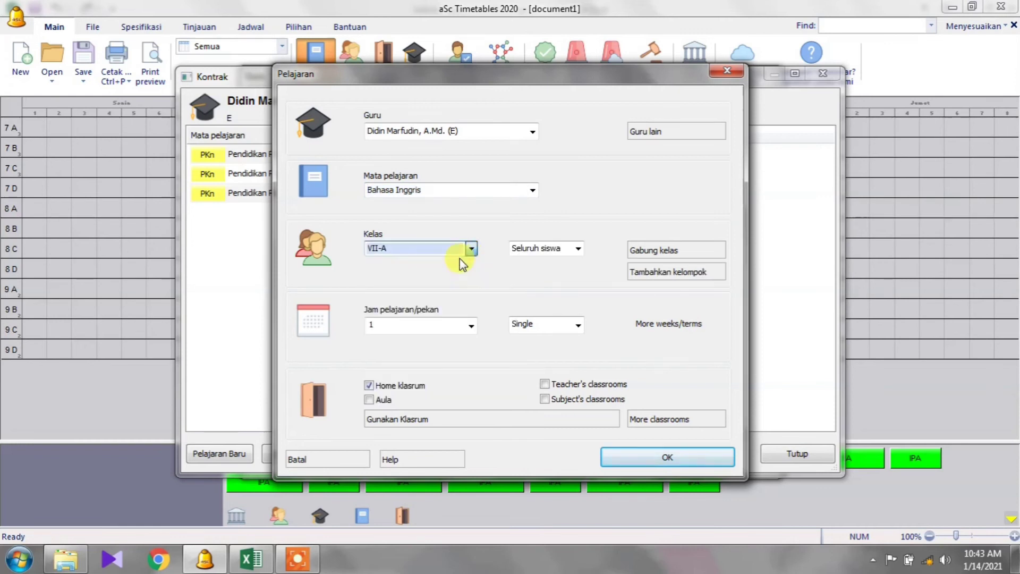
# Examine teacher E's ENG hours for classes 7 A to 7 D in the Excel assignment table.
pyautogui.click(251, 559)
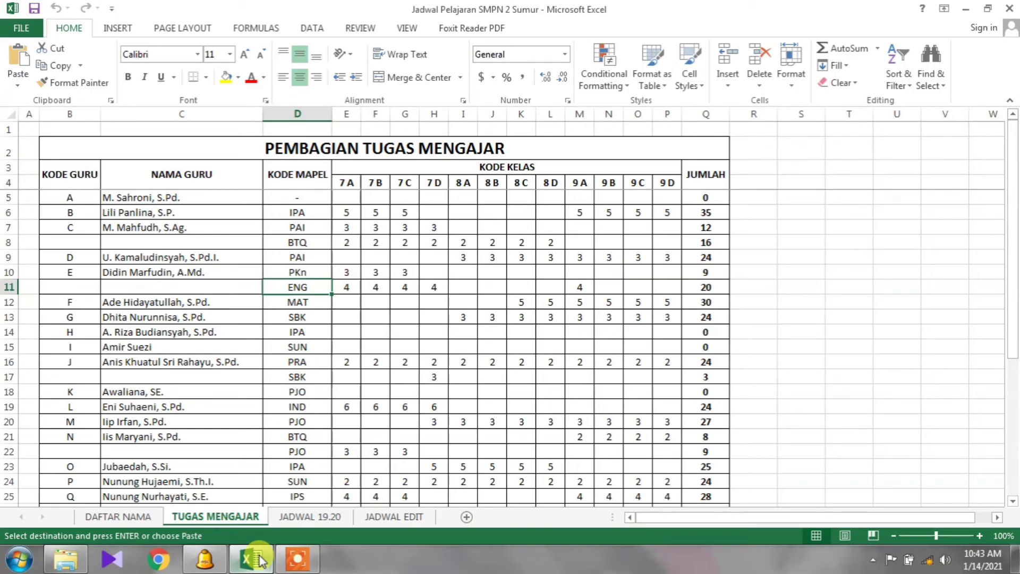
pyautogui.click(341, 285)
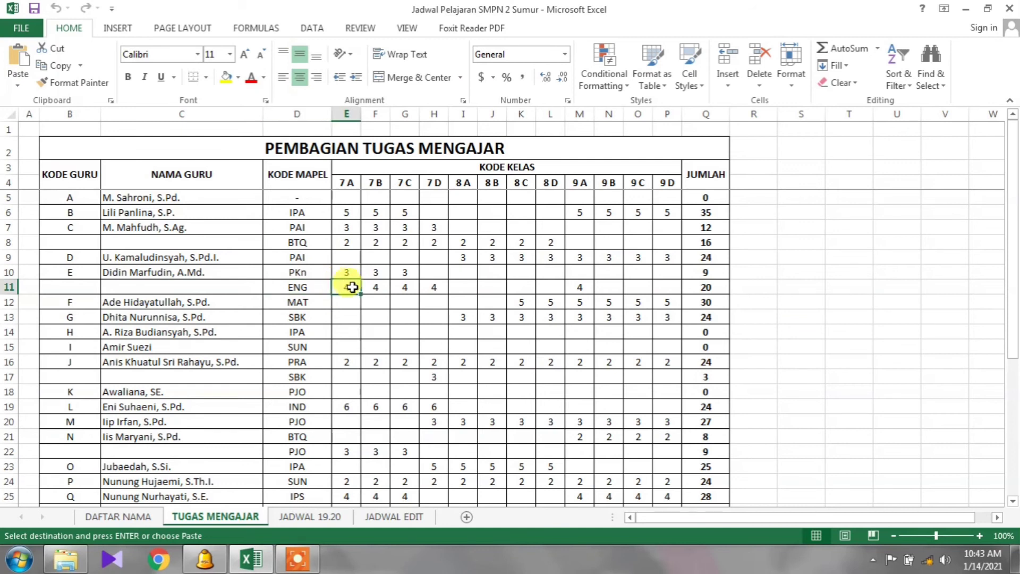
pyautogui.click(383, 288)
pyautogui.click(403, 287)
pyautogui.click(437, 287)
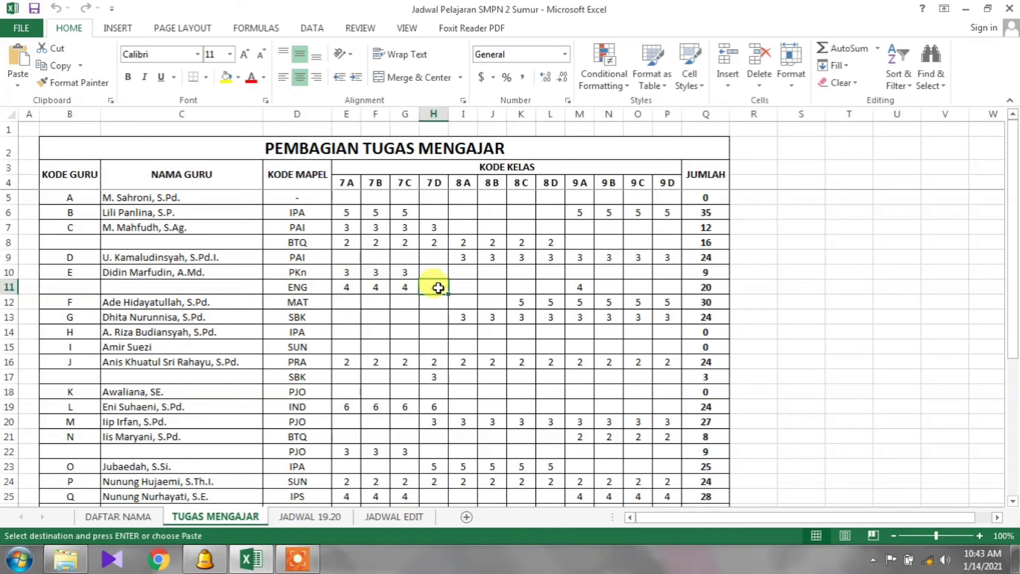
pyautogui.click(456, 287)
pyautogui.click(441, 287)
pyautogui.click(399, 287)
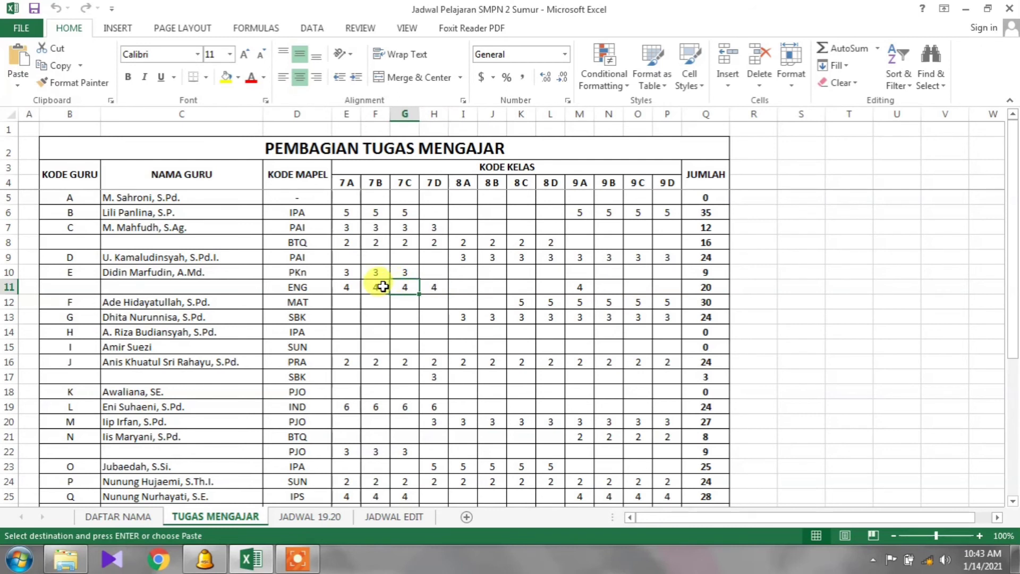
pyautogui.click(377, 287)
pyautogui.click(349, 287)
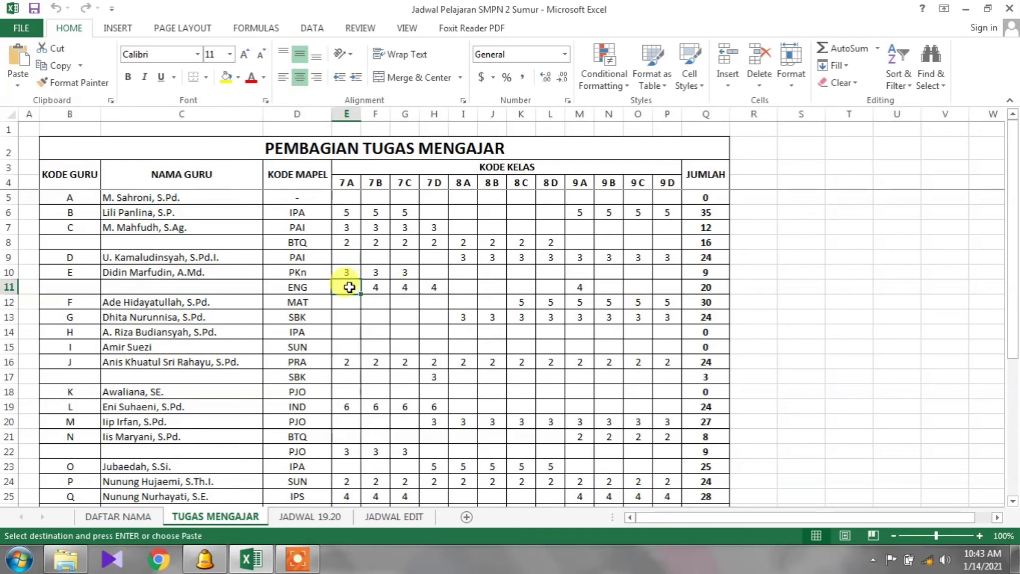
pyautogui.click(386, 288)
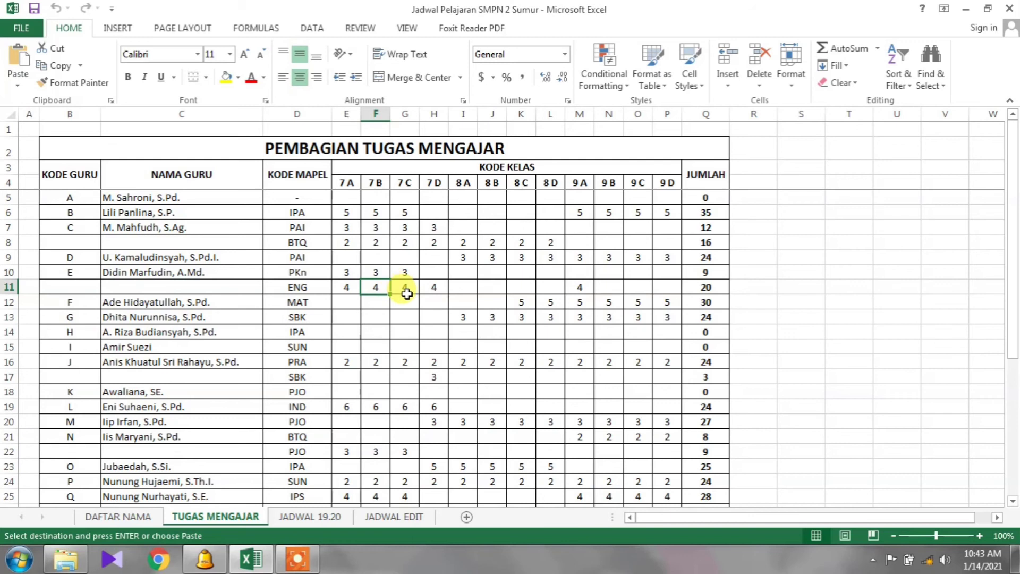
# Set the VII-A Bahasa Inggris lesson to 2 per week with length Dobel and save it.
pyautogui.click(224, 568)
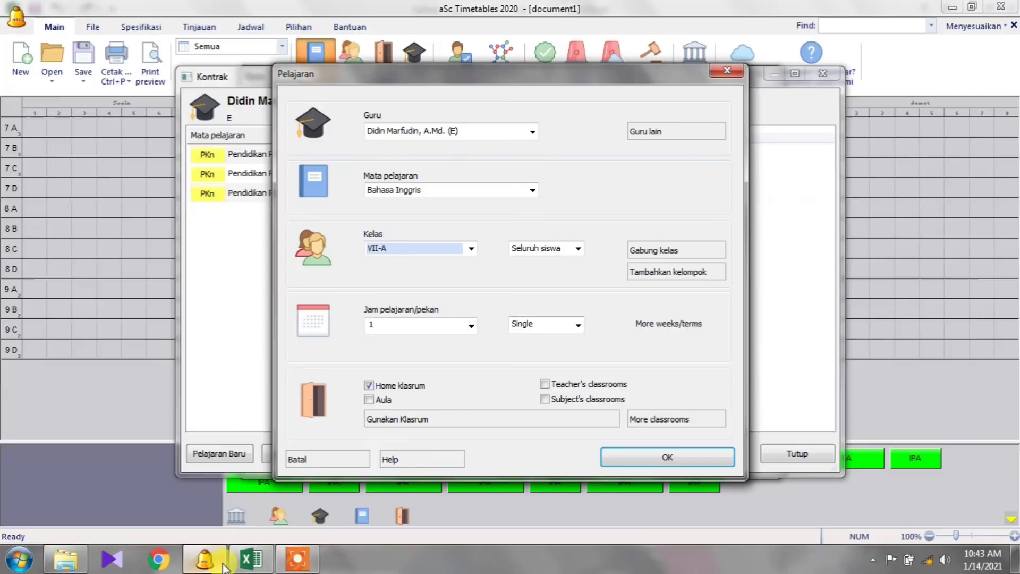
pyautogui.click(455, 325)
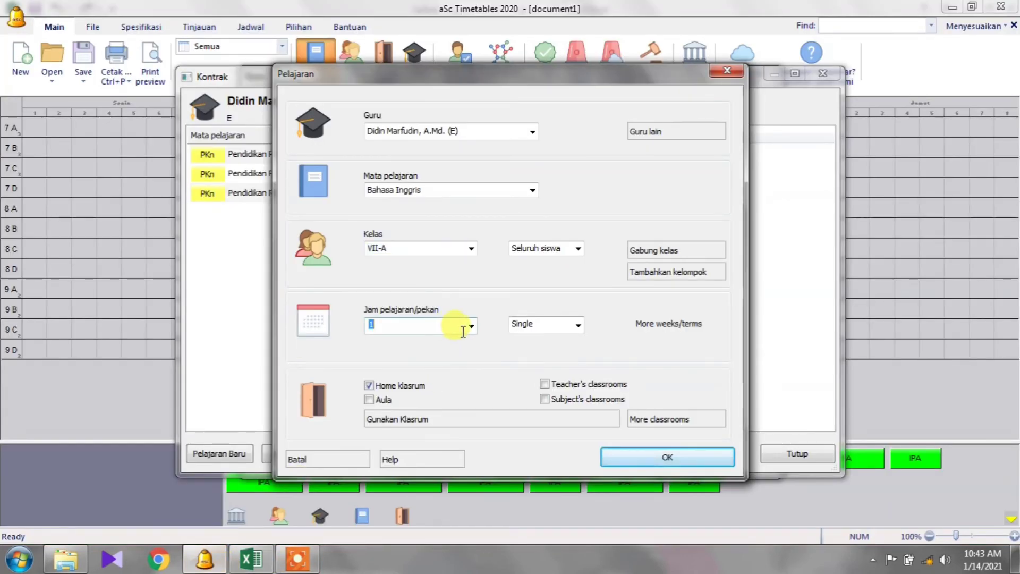
pyautogui.click(473, 326)
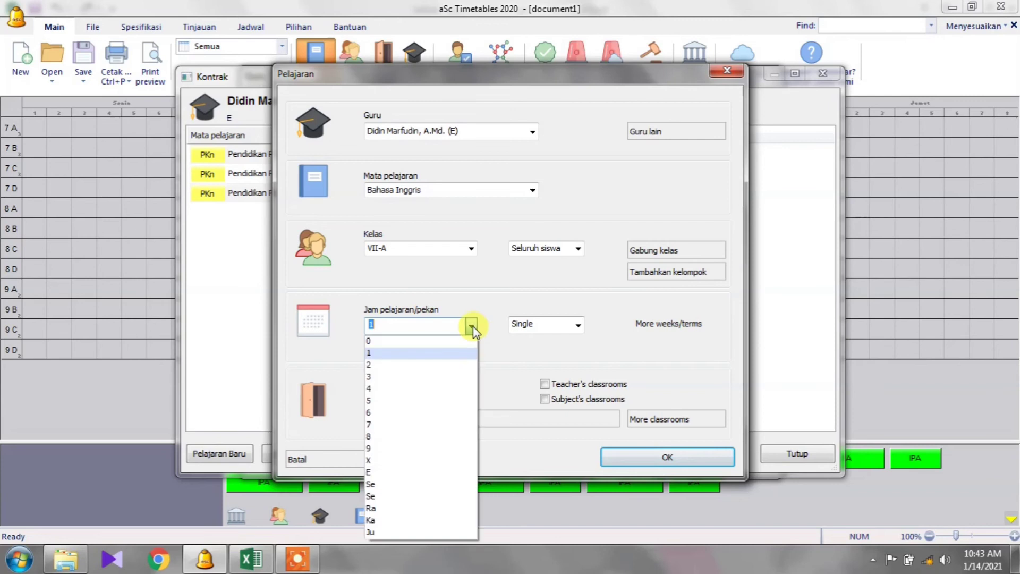
pyautogui.click(432, 365)
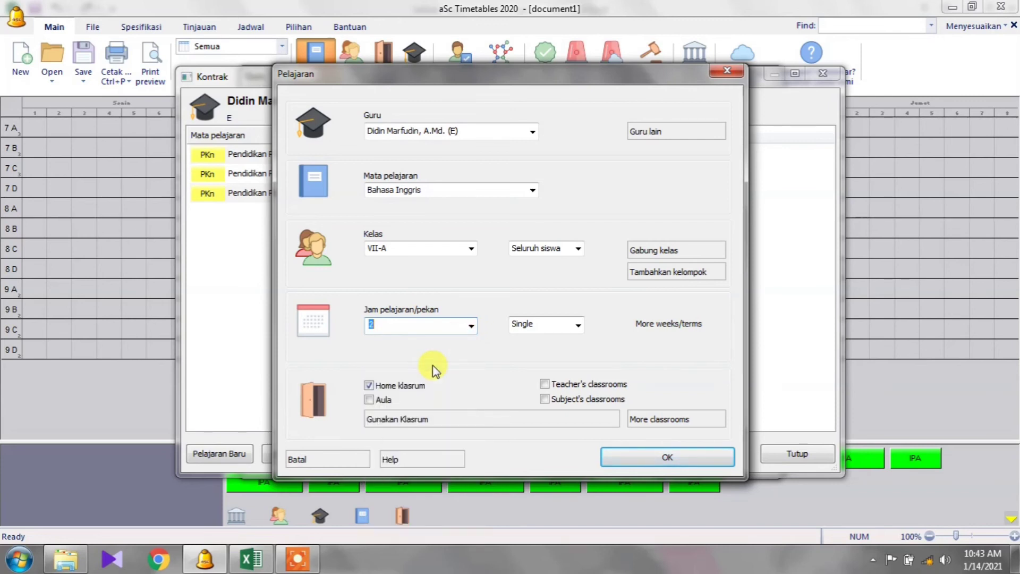
pyautogui.click(555, 325)
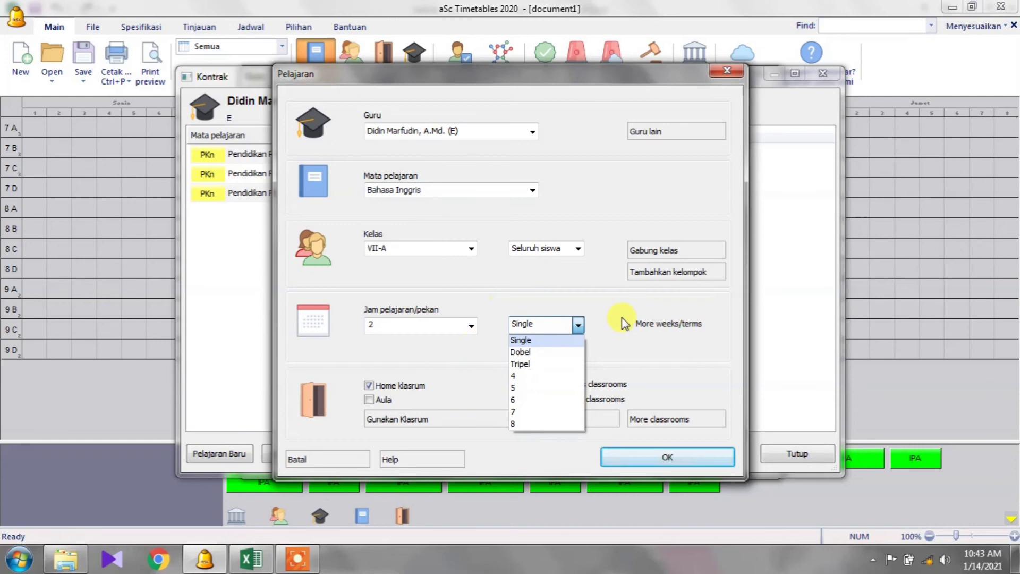
pyautogui.click(549, 352)
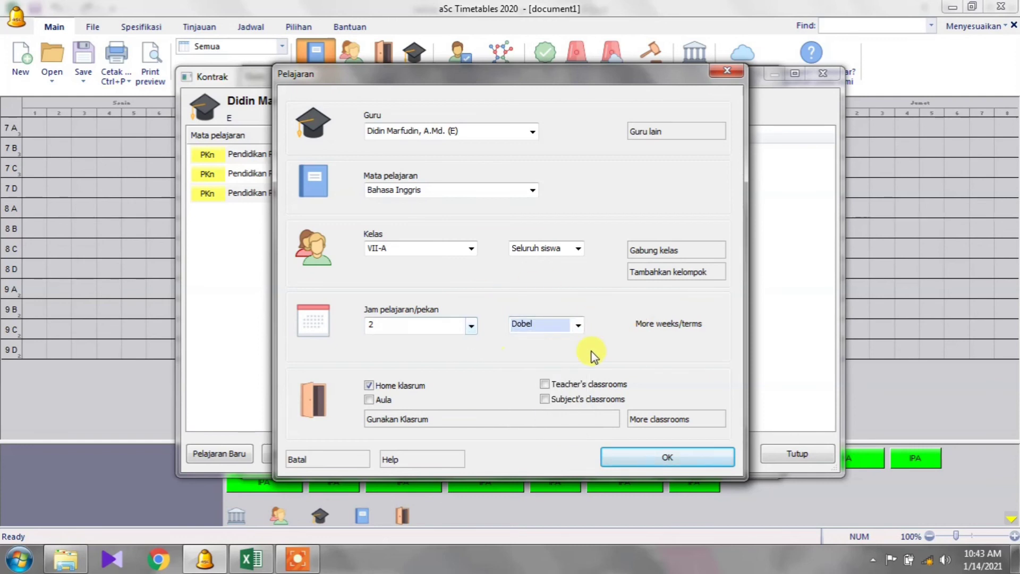
pyautogui.click(665, 458)
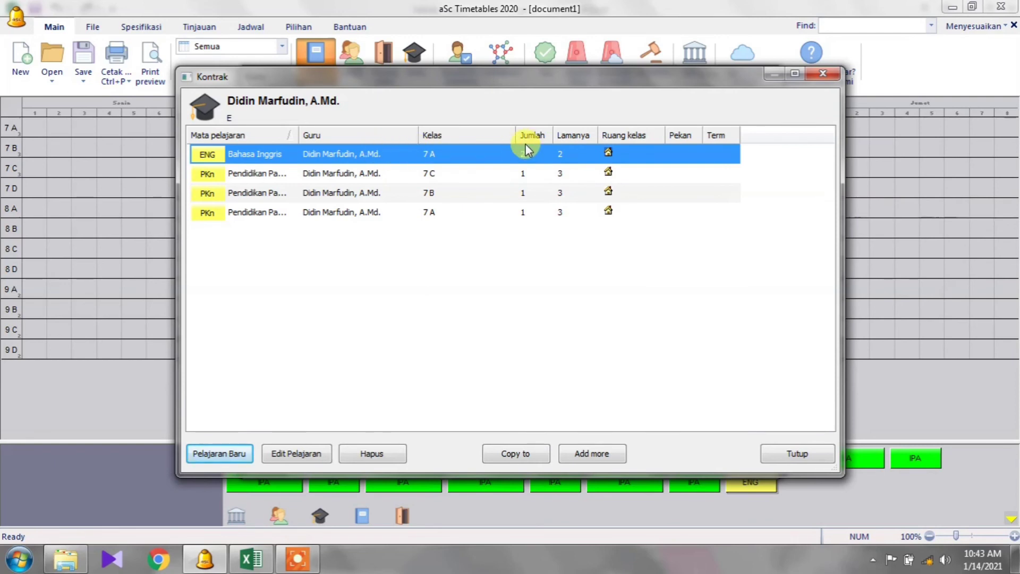
# Start copying the 7 A Bahasa Inggris lesson to other classes and check in Excel which classes teacher E has for ENG.
pyautogui.click(373, 154)
pyautogui.click(522, 454)
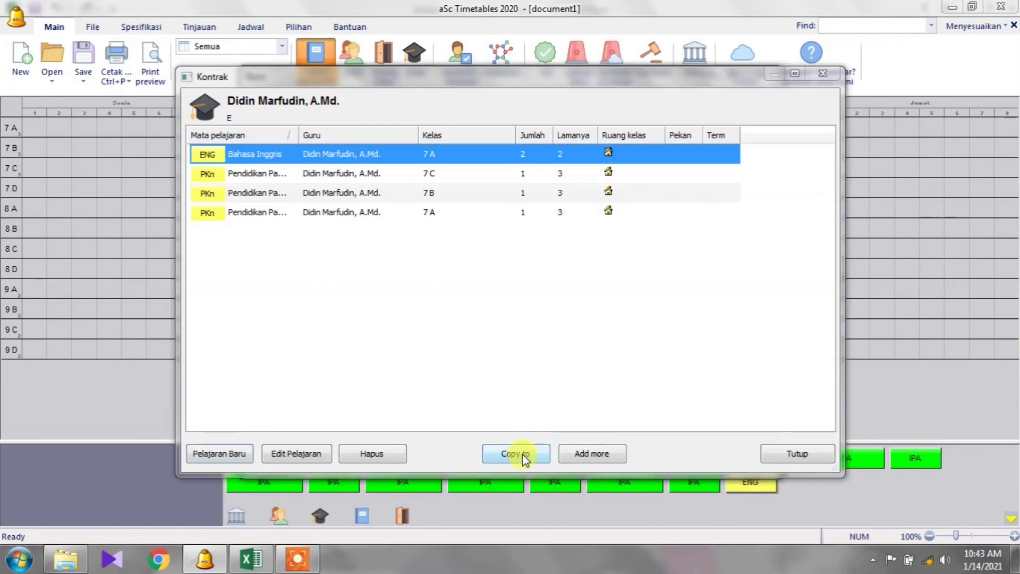
pyautogui.click(489, 297)
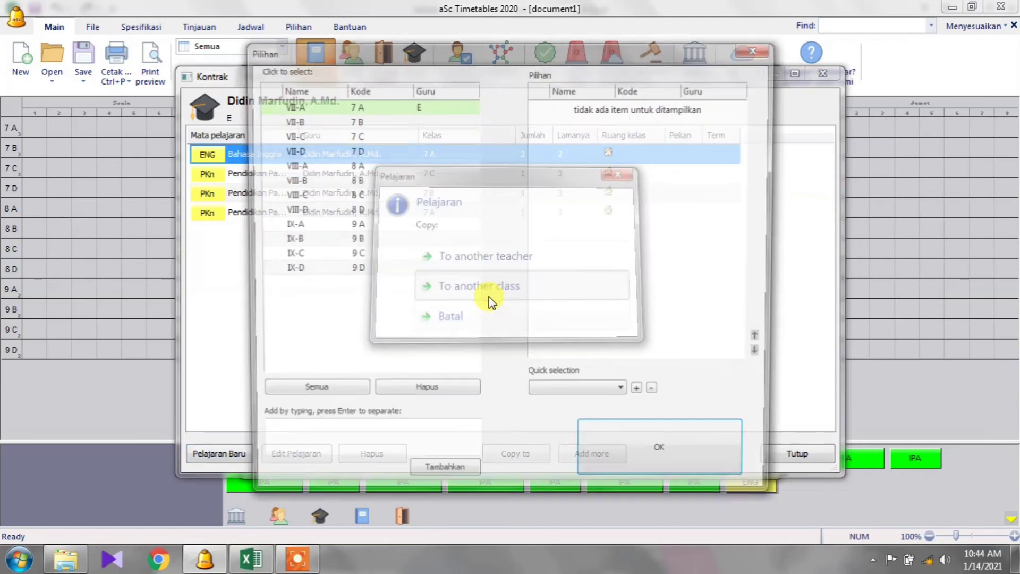
pyautogui.click(252, 559)
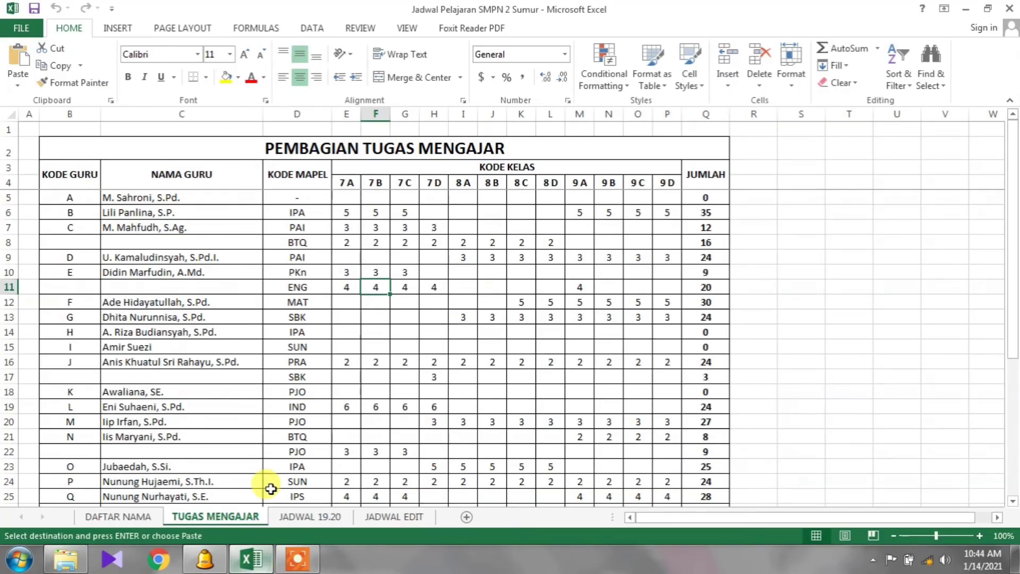
pyautogui.click(341, 287)
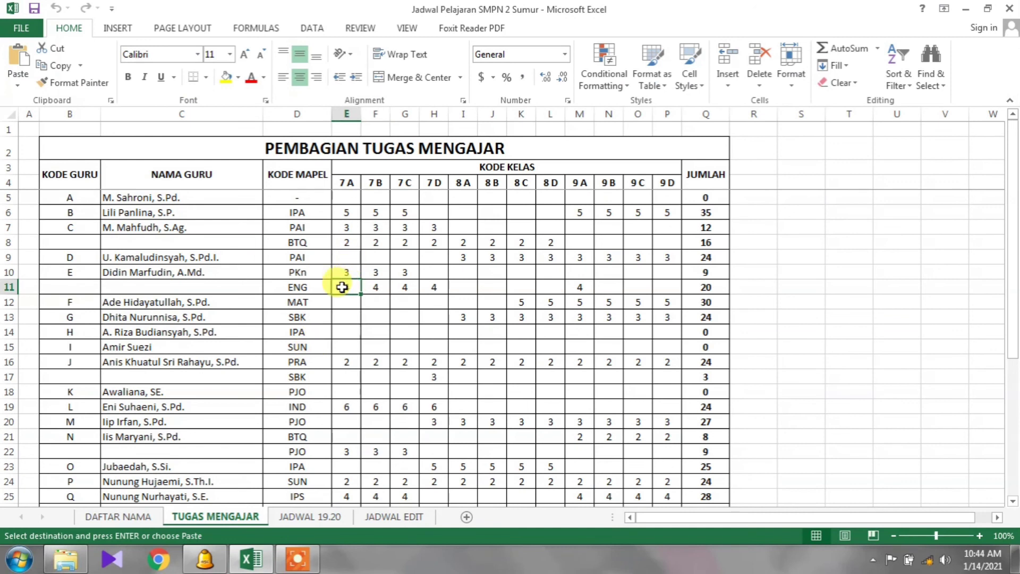
pyautogui.press('Right')
pyautogui.press('Right')
pyautogui.press('Right')
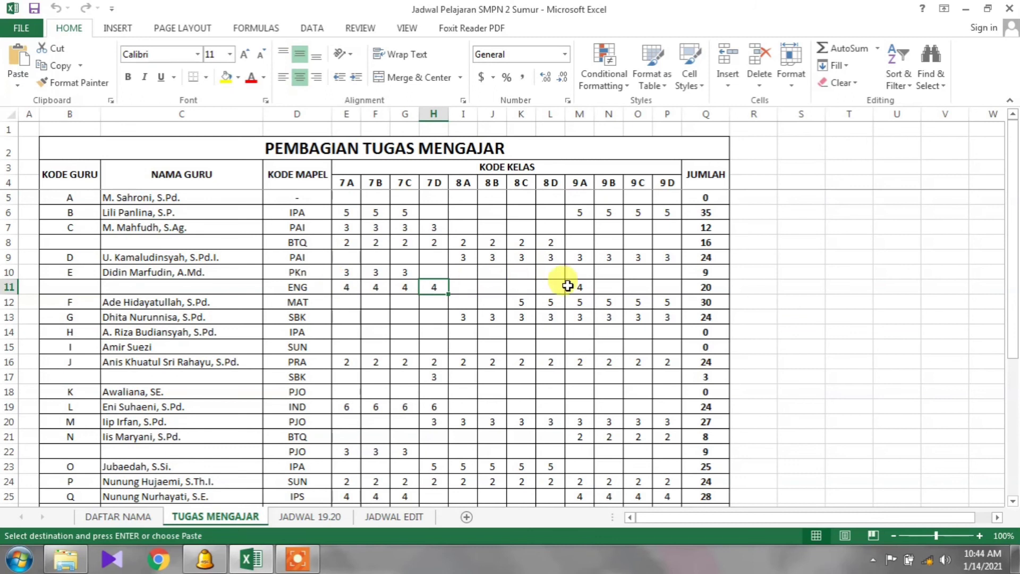
pyautogui.moveTo(304, 567)
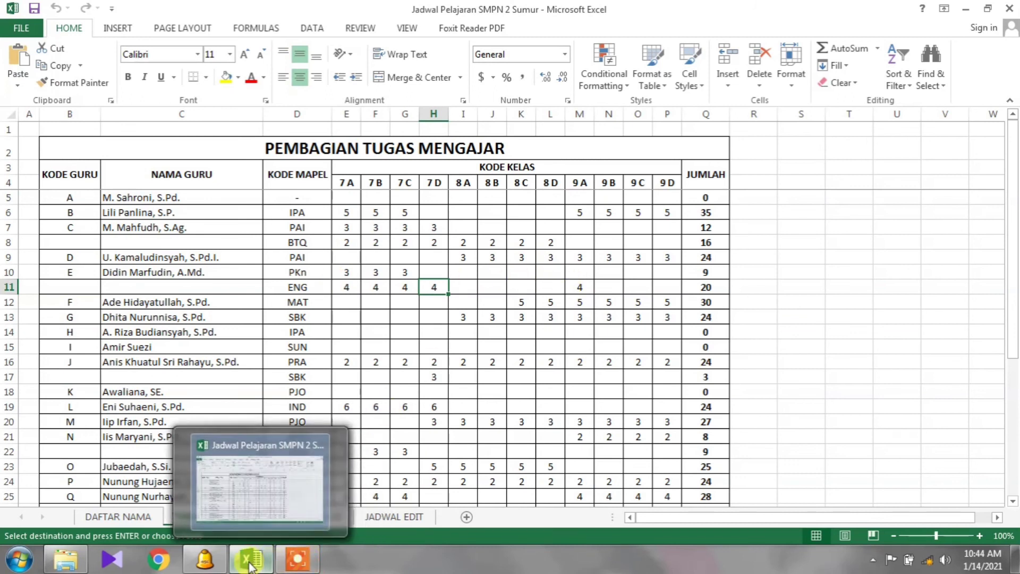
# Choose VII-B, VII-C, VII-D and IX-A as the target classes and confirm the Bahasa Inggris lesson copy.
pyautogui.click(204, 559)
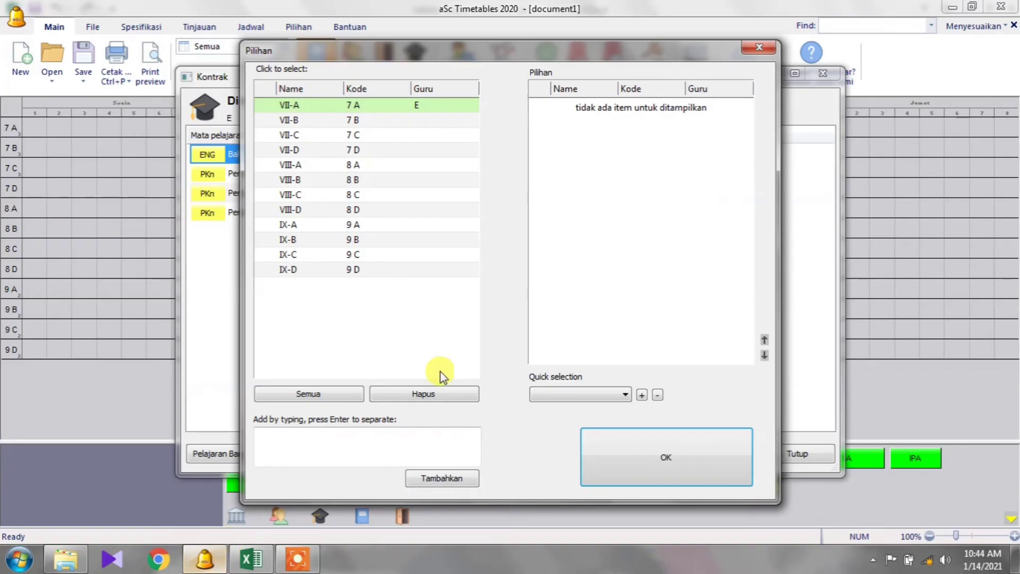
pyautogui.click(364, 118)
pyautogui.click(367, 134)
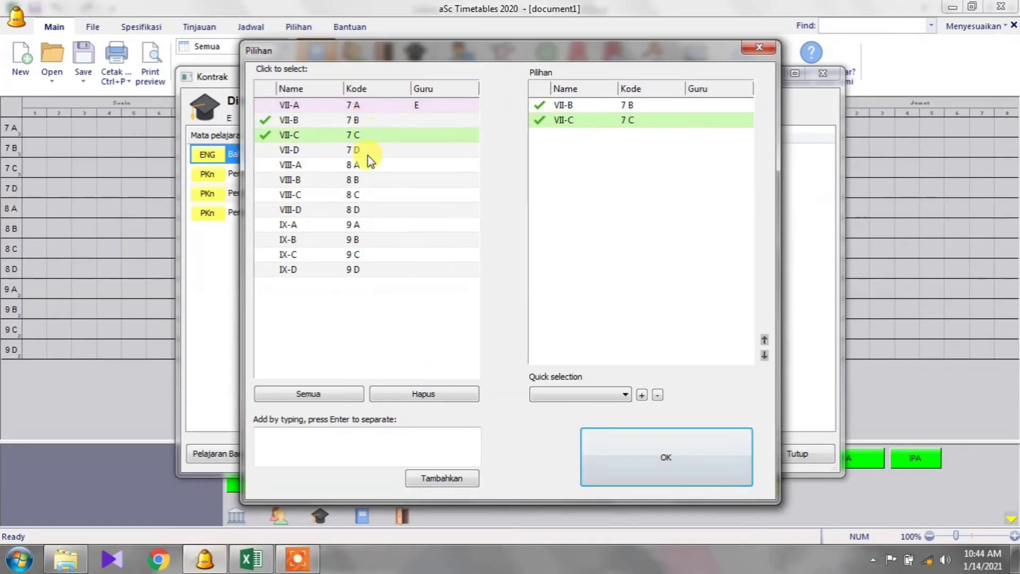
pyautogui.click(369, 152)
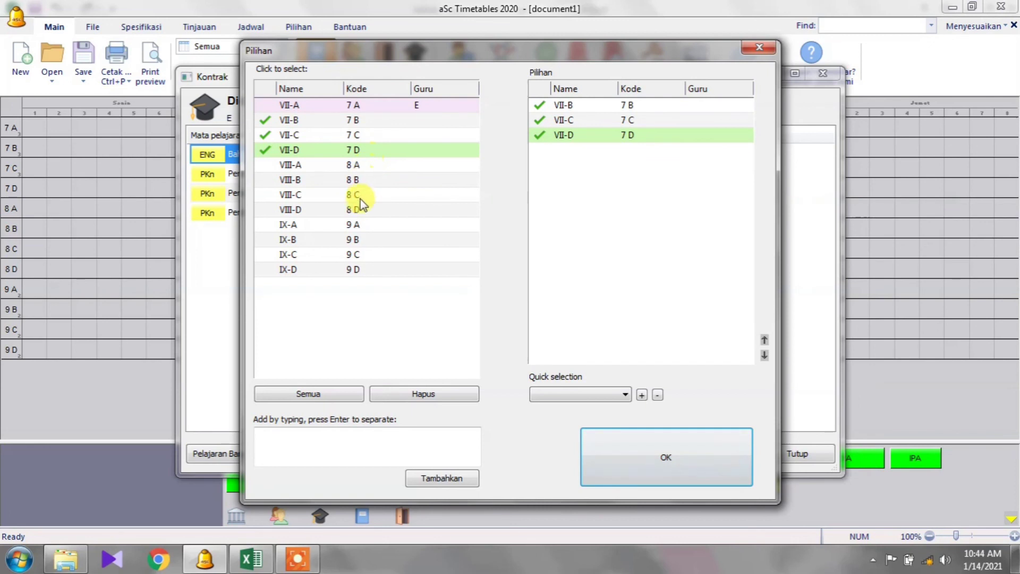
pyautogui.click(360, 225)
pyautogui.click(653, 453)
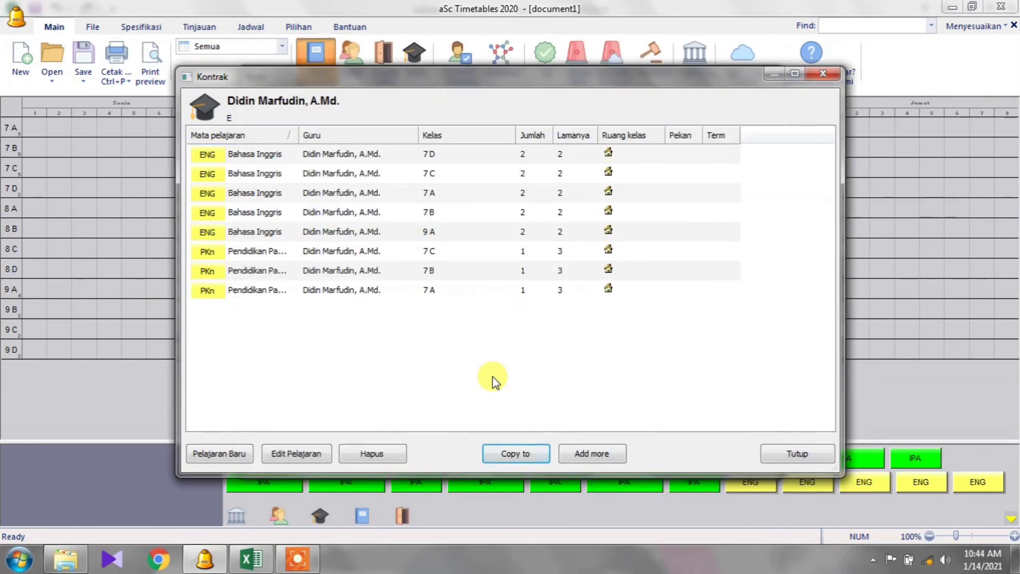
# Close teacher E's lesson list and compare the teacher's total hours with the PKn and ENG totals in the Excel assignment table.
pyautogui.click(798, 454)
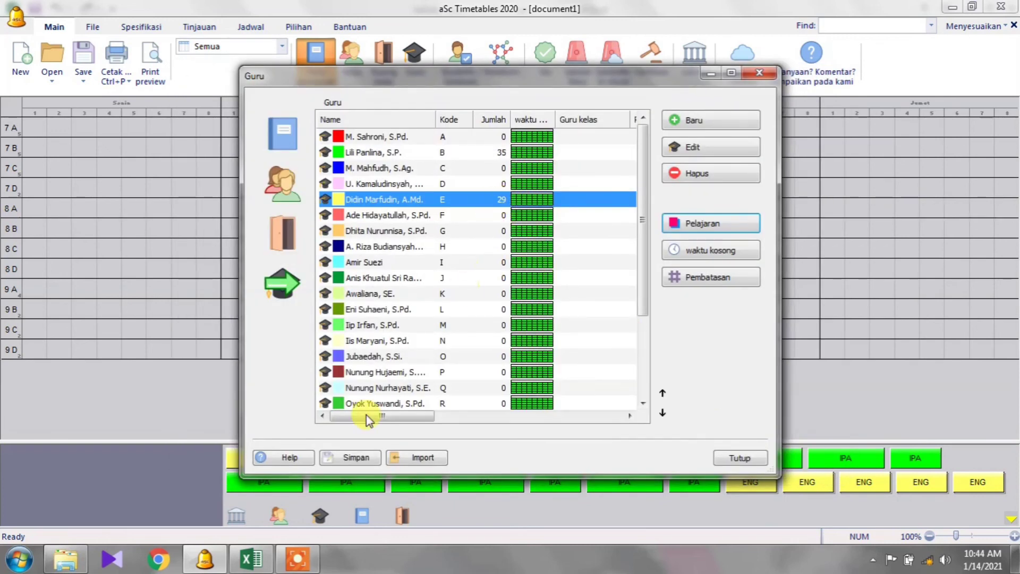
pyautogui.click(260, 562)
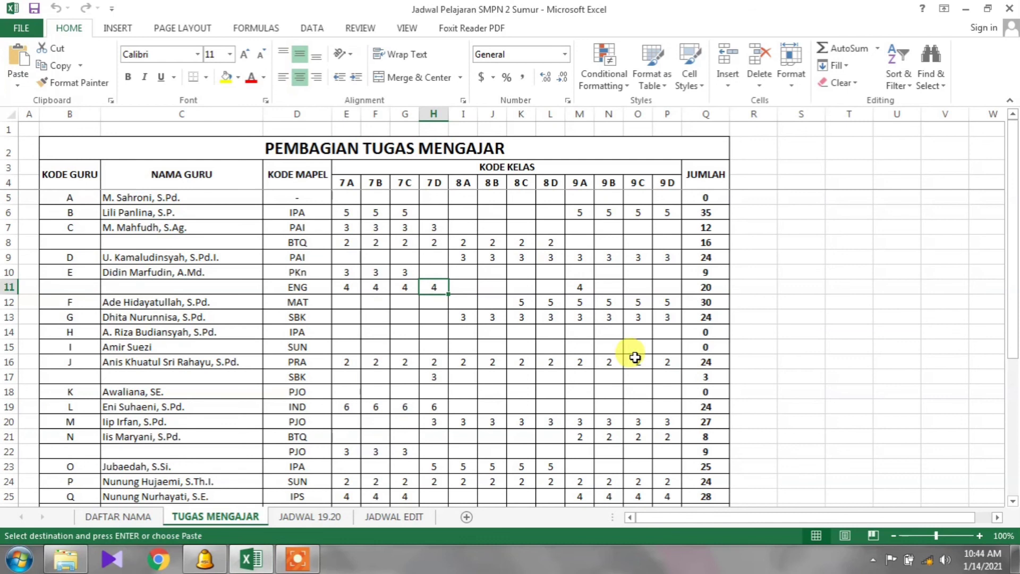
pyautogui.press('Up')
pyautogui.press('Right')
pyautogui.press('Right')
pyautogui.press('Right')
pyautogui.press('Right')
pyautogui.press('Right')
pyautogui.press('Right')
pyautogui.press('Right')
pyautogui.press('Right')
pyautogui.press('Right')
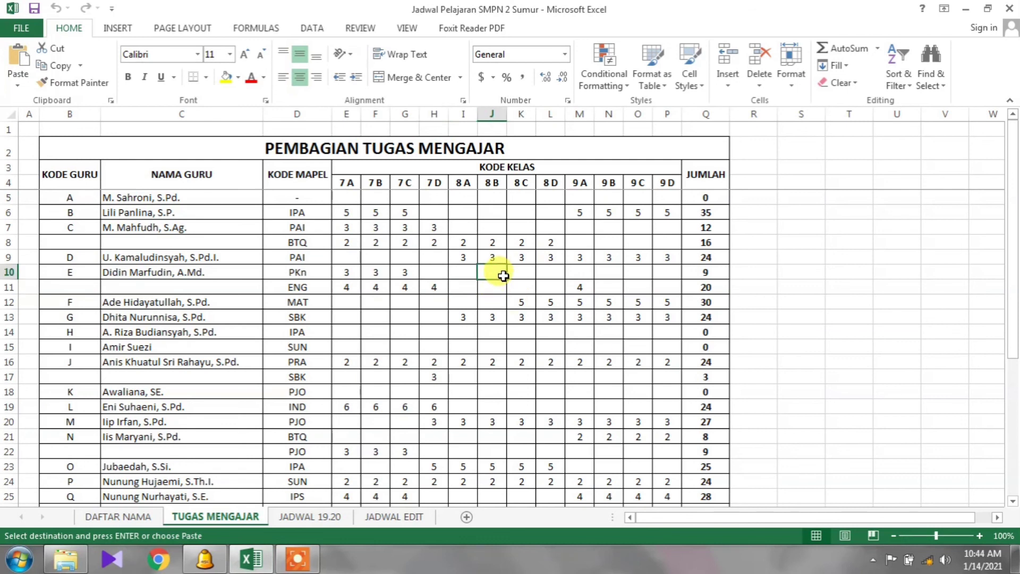
pyautogui.press('Right')
pyautogui.press('Left')
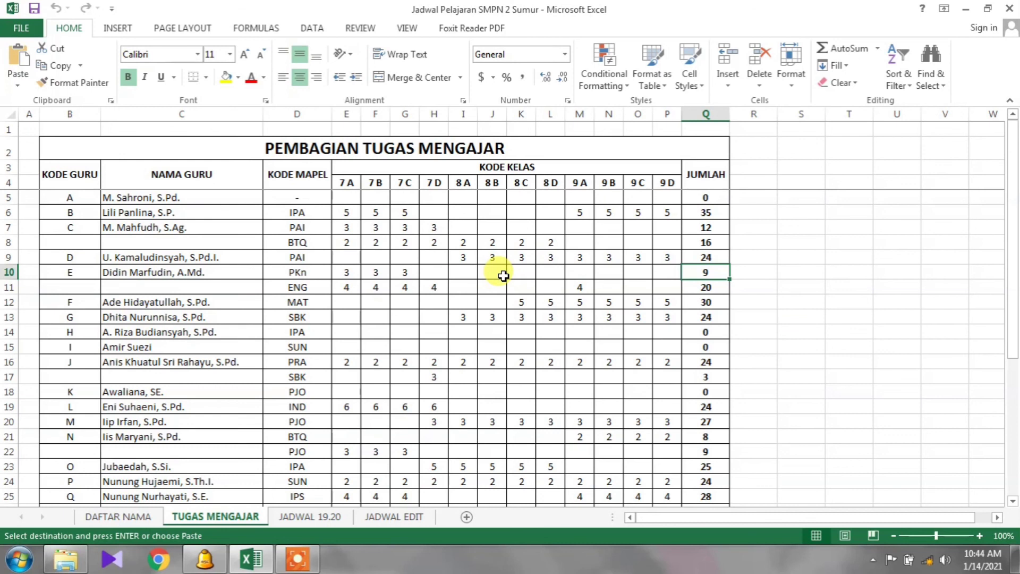
pyautogui.press('Down')
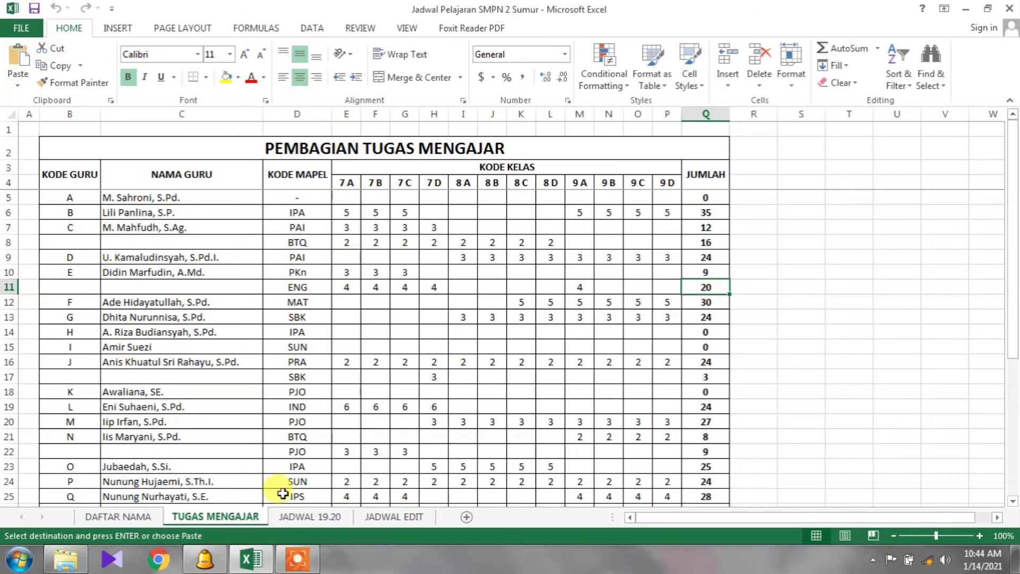
pyautogui.click(215, 560)
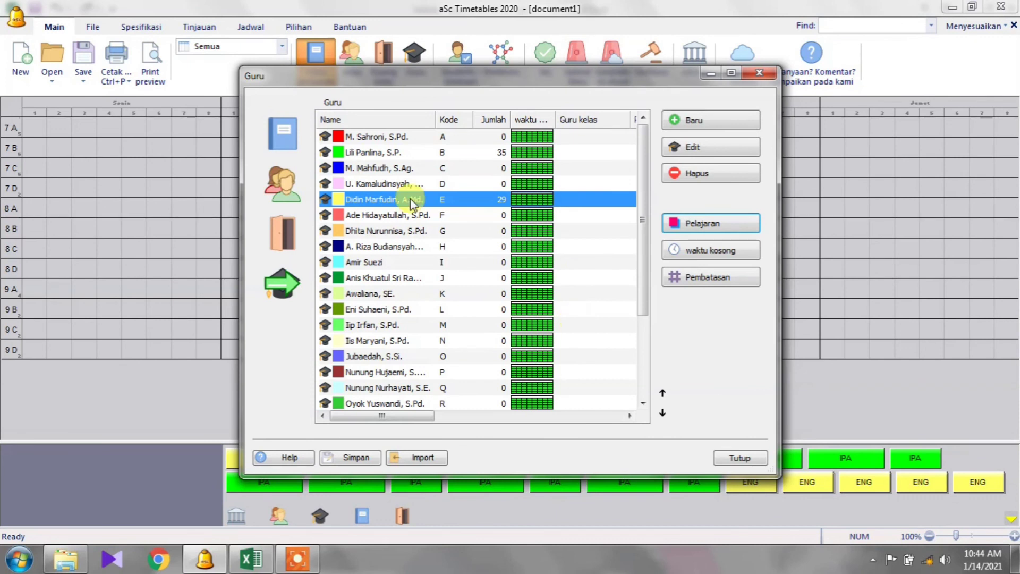
# Check the Excel assignment table for teacher F, then return to the aSc Timetables teacher list and select teacher A.
pyautogui.click(388, 215)
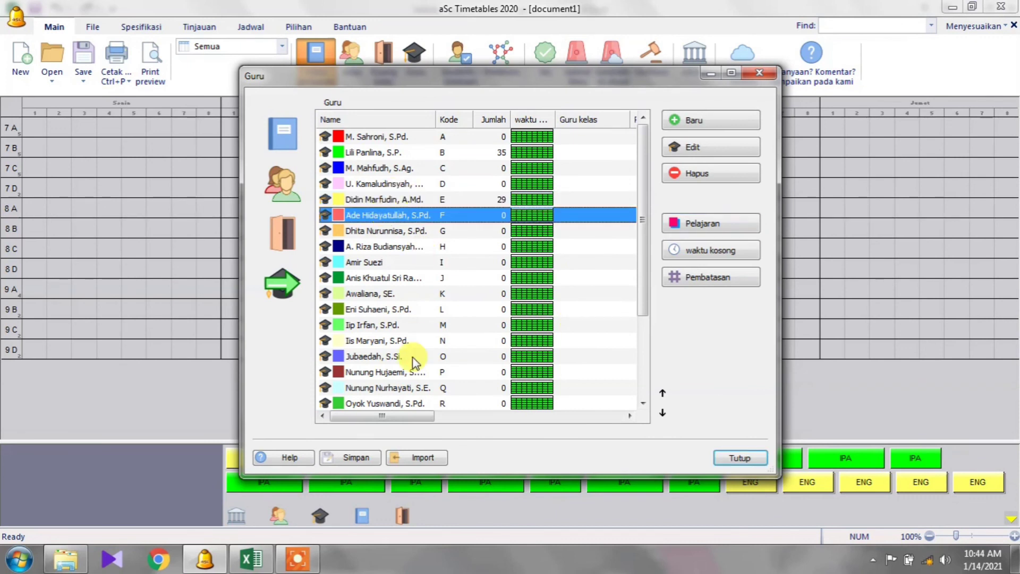
pyautogui.click(239, 562)
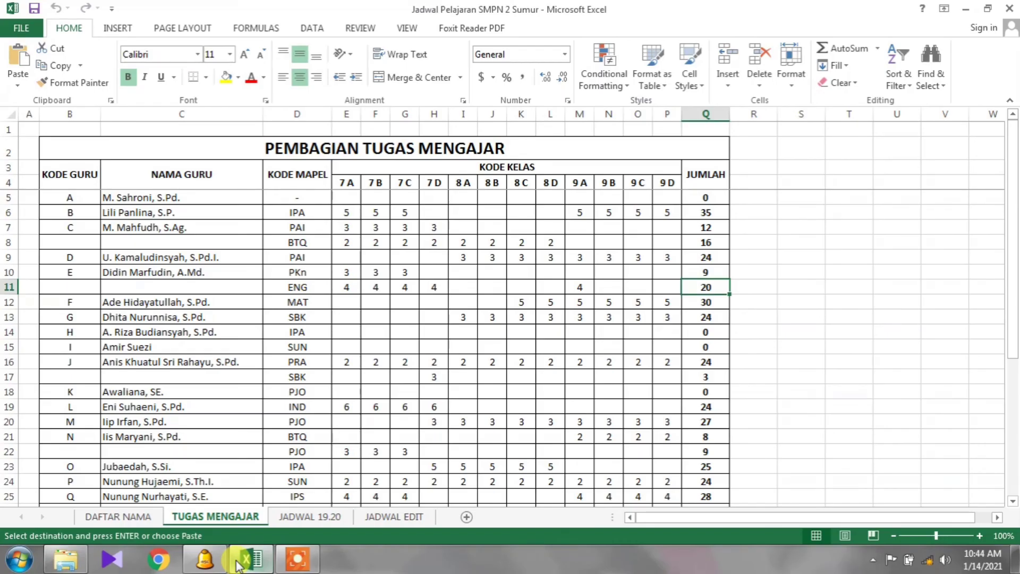
pyautogui.click(239, 563)
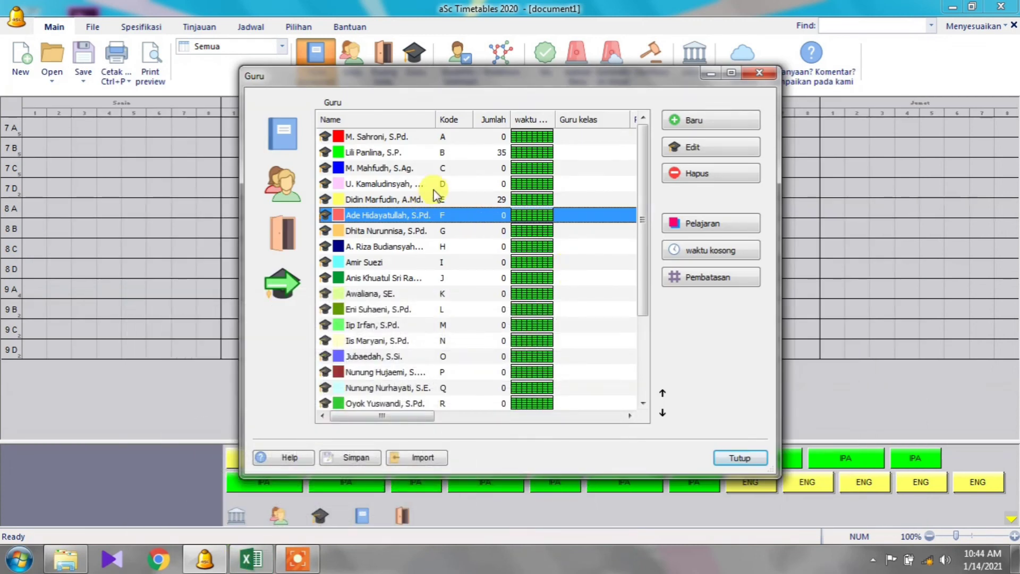
pyautogui.click(401, 138)
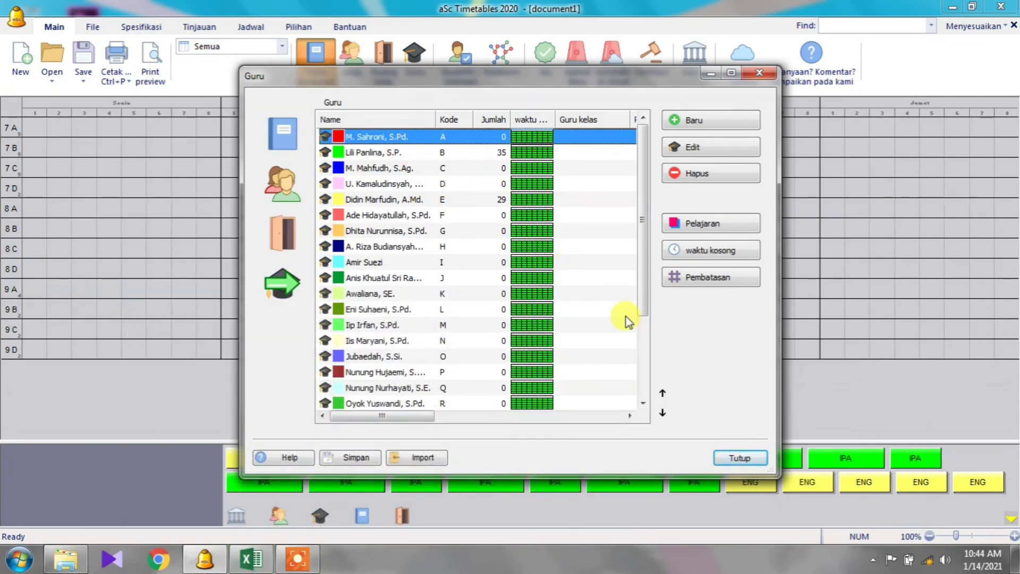